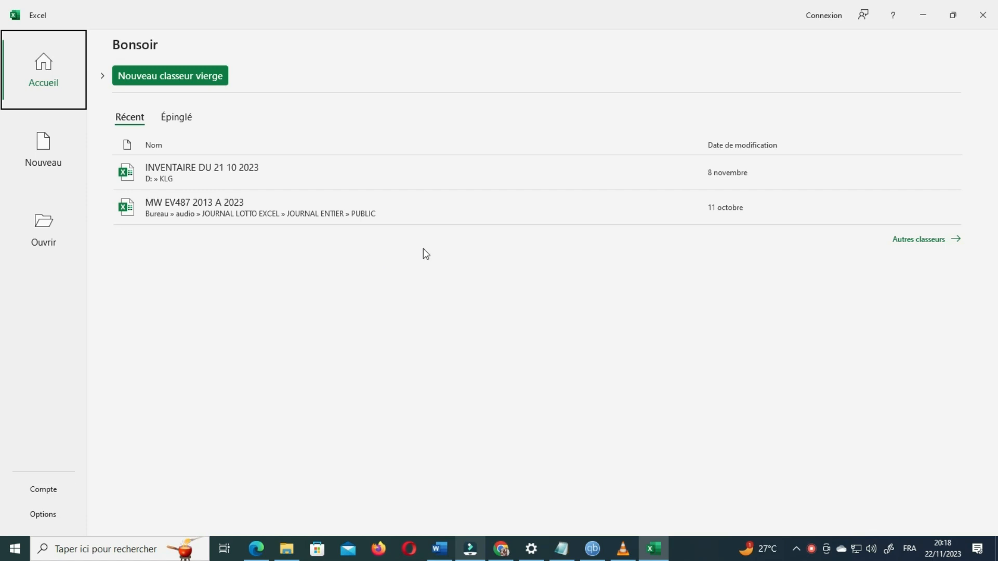
- Look through the available templates and create a new blank workbook
{"action": "left_click", "coordinate": [45, 148]}
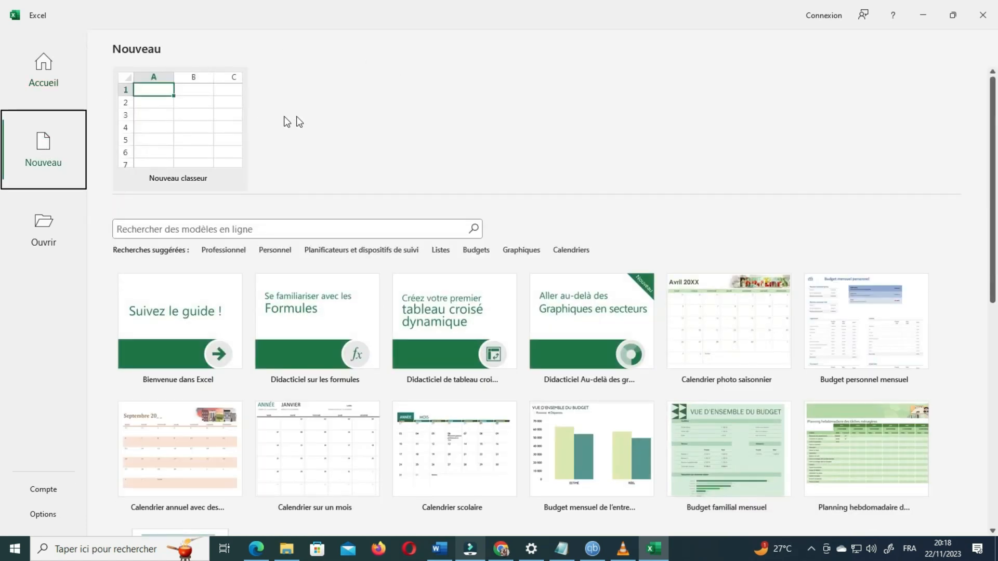
{"action": "scroll", "coordinate": [650, 247], "scroll_direction": "down", "scroll_amount": 5}
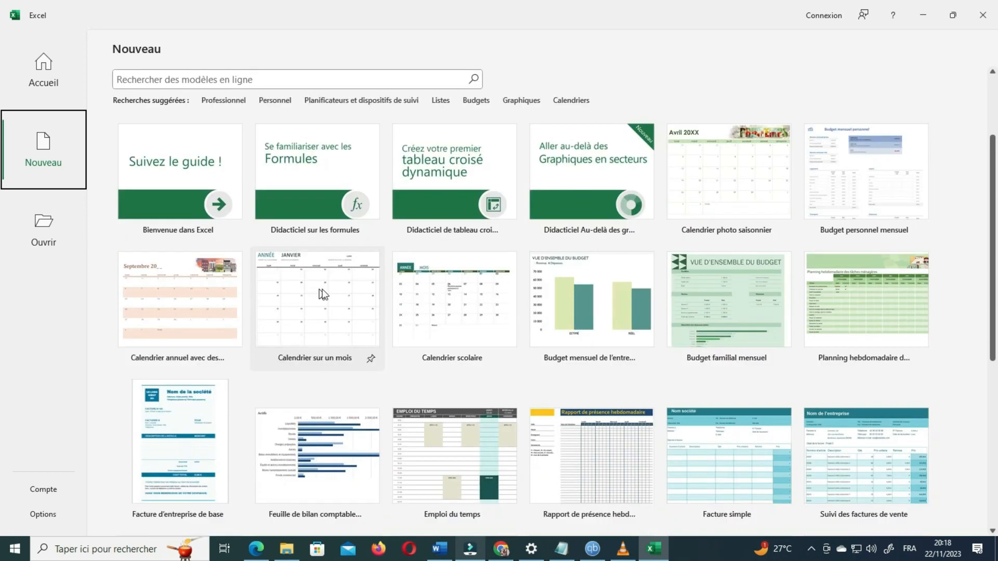
{"action": "scroll", "coordinate": [572, 291], "scroll_direction": "down", "scroll_amount": 1}
{"action": "scroll", "coordinate": [718, 354], "scroll_direction": "down", "scroll_amount": 2}
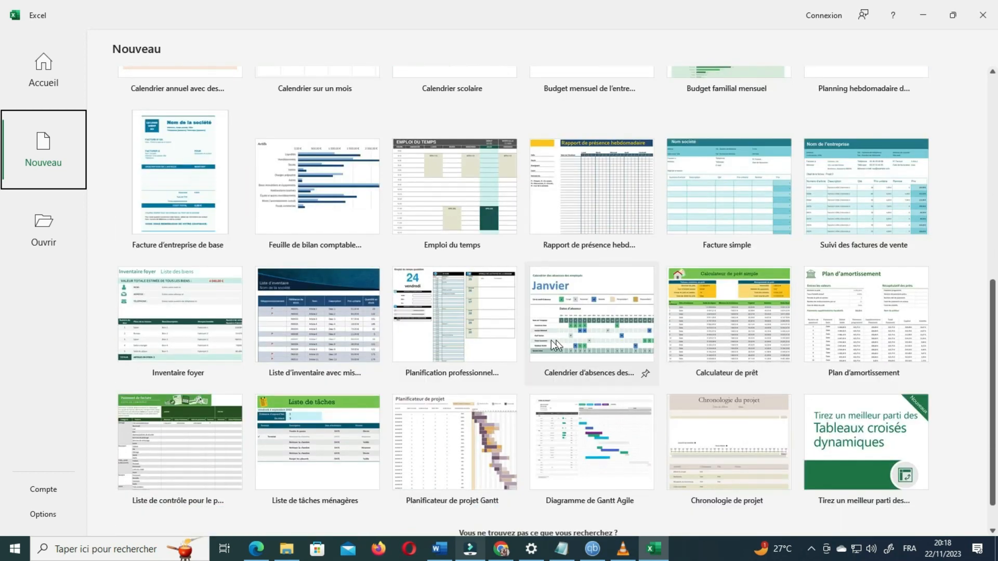
{"action": "scroll", "coordinate": [572, 364], "scroll_direction": "down", "scroll_amount": 1}
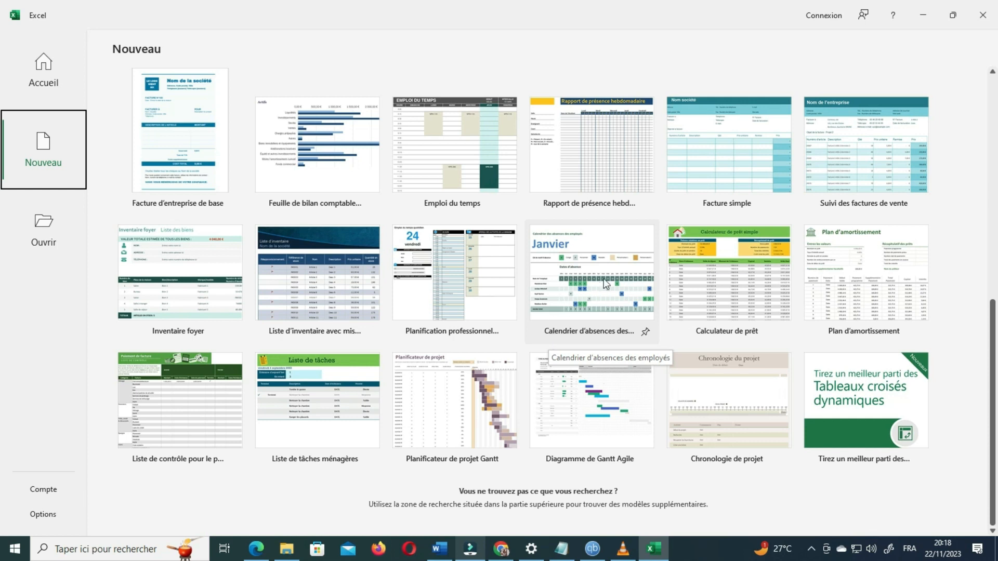
{"action": "scroll", "coordinate": [769, 372], "scroll_direction": "up", "scroll_amount": 4}
{"action": "scroll", "coordinate": [784, 374], "scroll_direction": "up", "scroll_amount": 5}
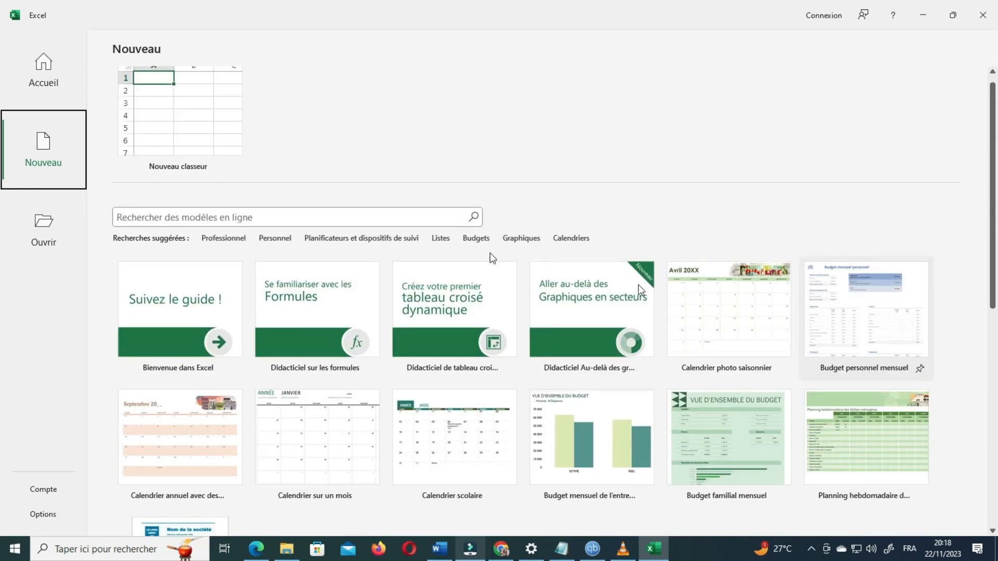
{"action": "left_click", "coordinate": [203, 106]}
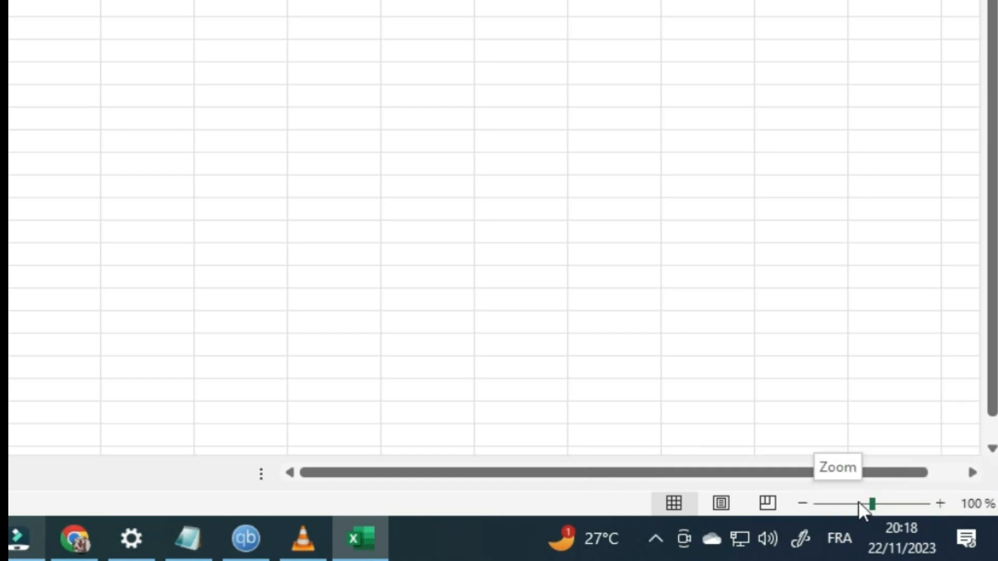
- Zoom the worksheet in to 200% and back out to 100%
{"action": "left_click", "coordinate": [940, 504]}
{"action": "left_click", "coordinate": [940, 503]}
{"action": "left_click", "coordinate": [941, 504]}
{"action": "left_click", "coordinate": [941, 503]}
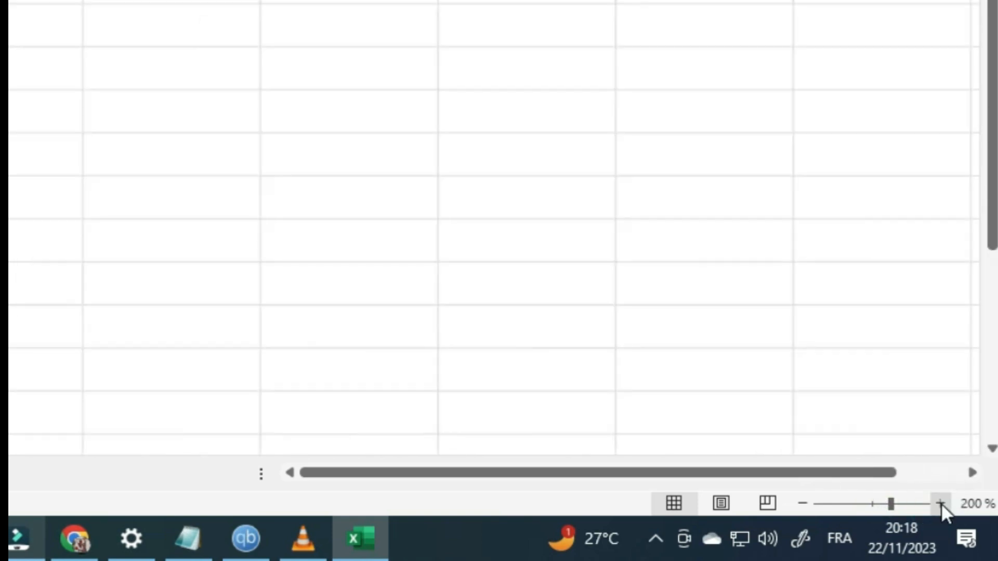
{"action": "left_click", "coordinate": [941, 504]}
{"action": "left_click", "coordinate": [803, 504]}
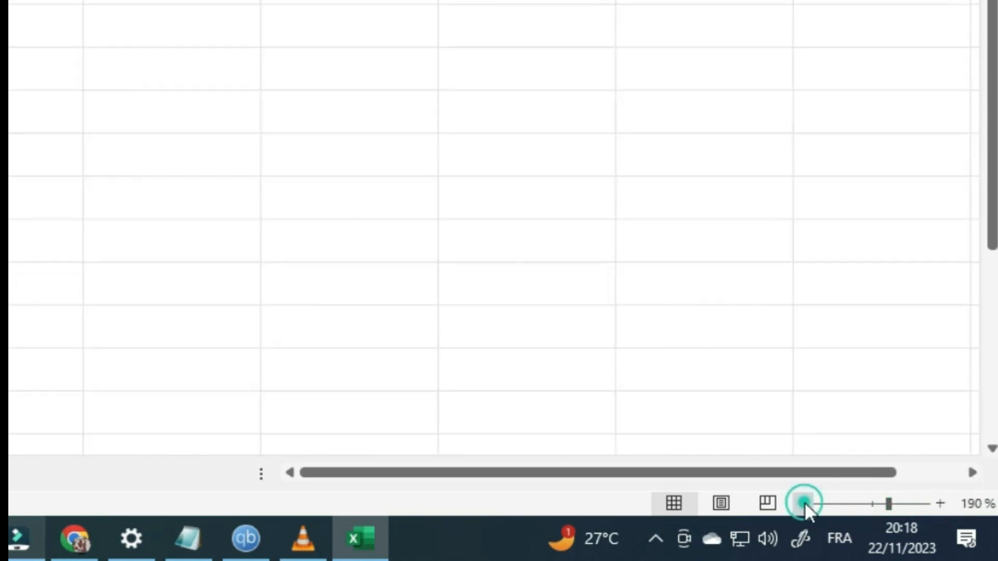
{"action": "left_click", "coordinate": [803, 503]}
{"action": "left_click", "coordinate": [804, 503]}
{"action": "left_click", "coordinate": [804, 503]}
{"action": "left_click", "coordinate": [804, 504]}
{"action": "left_click", "coordinate": [803, 503]}
{"action": "left_click", "coordinate": [803, 503]}
{"action": "left_click", "coordinate": [803, 503]}
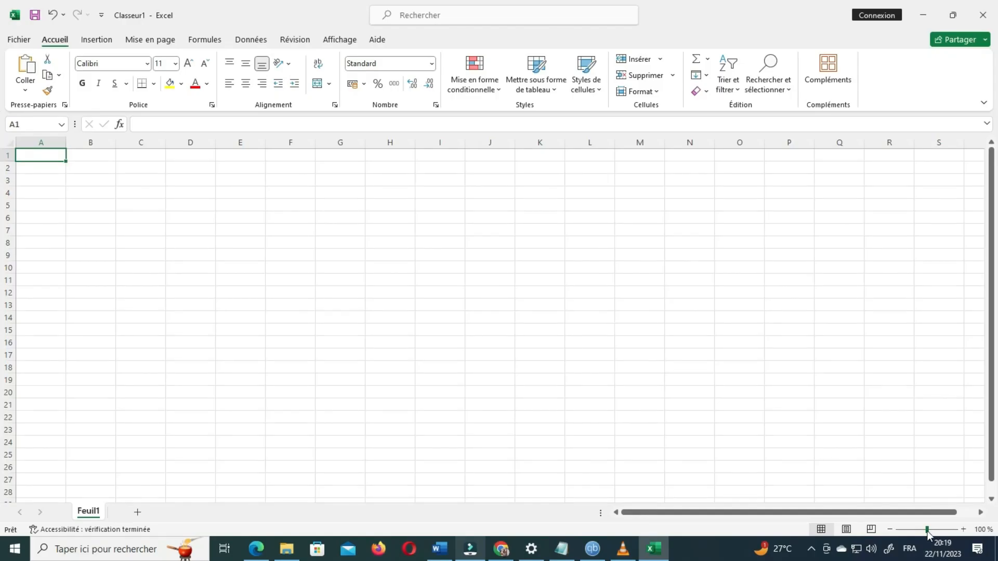
- Set the worksheet zoom to 136% and enter the years 1961 in B2 and 1981 in C2
{"action": "left_click_drag", "start_coordinate": [927, 531], "coordinate": [932, 532]}
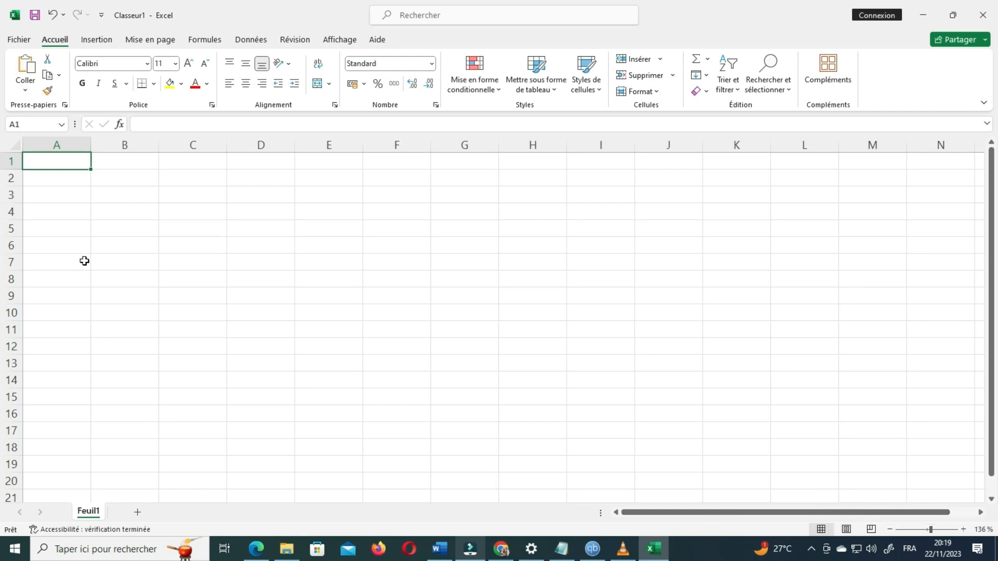
{"action": "left_click", "coordinate": [125, 183]}
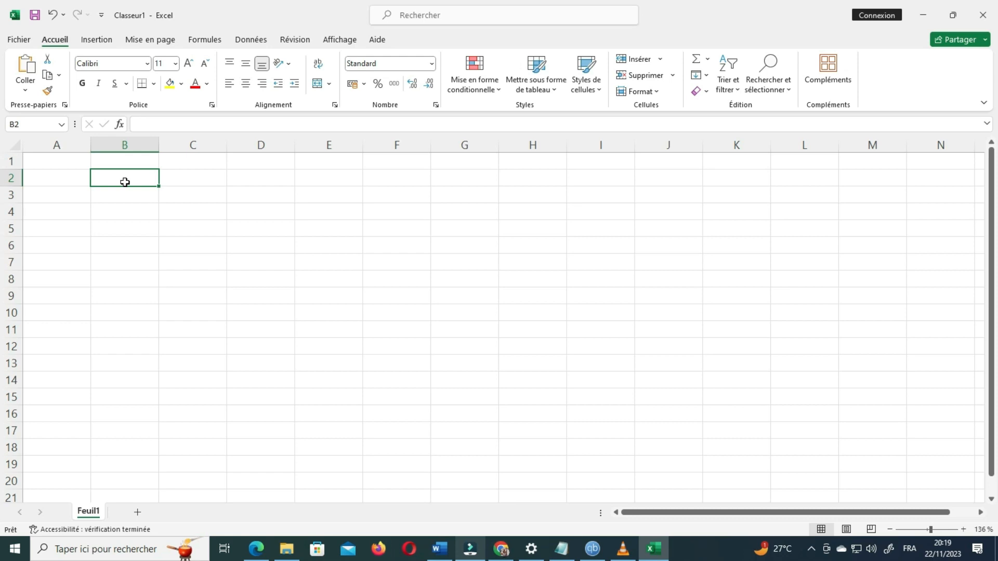
{"action": "type", "text": "19"}
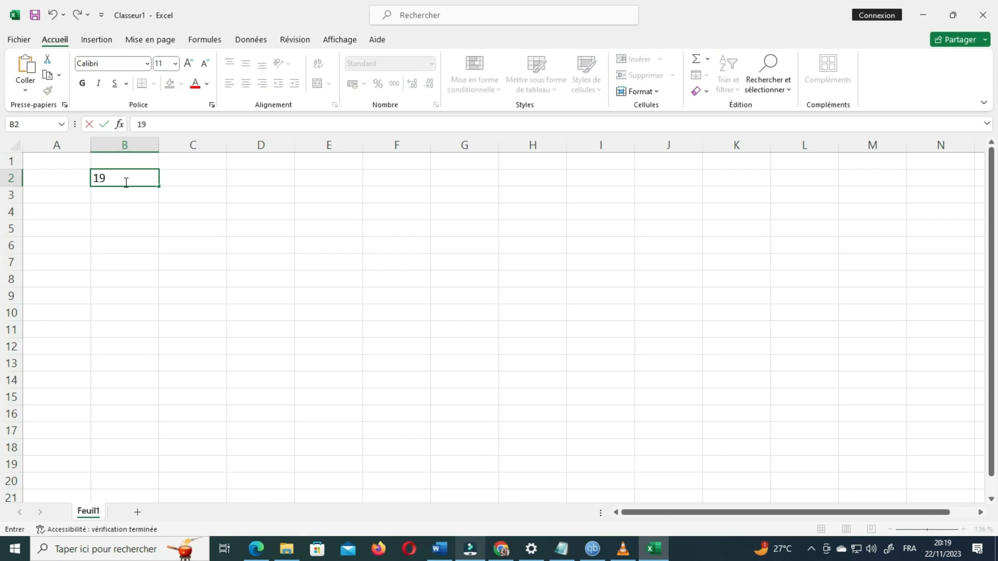
{"action": "type", "text": "61"}
{"action": "left_click", "coordinate": [198, 178]}
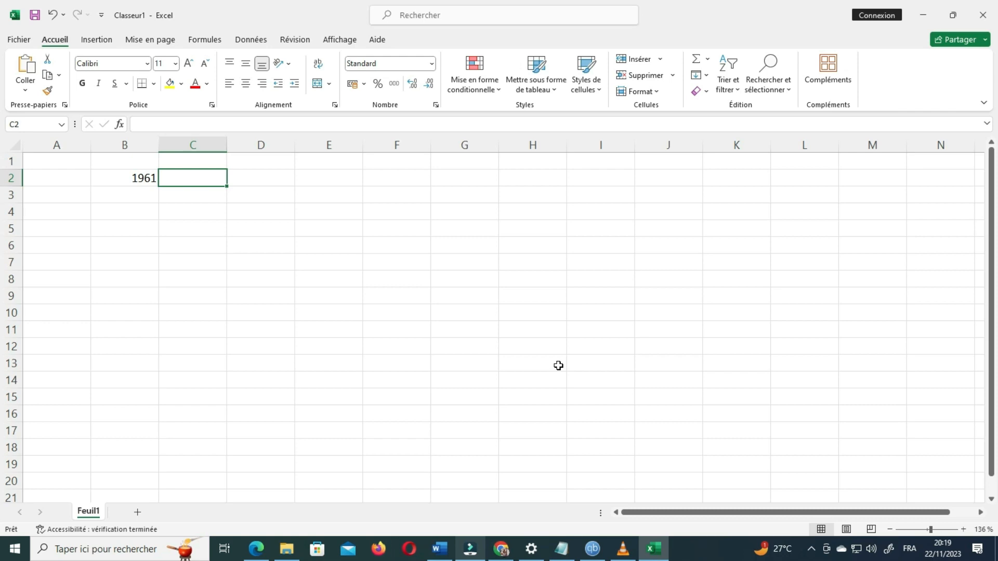
{"action": "type", "text": "1981"}
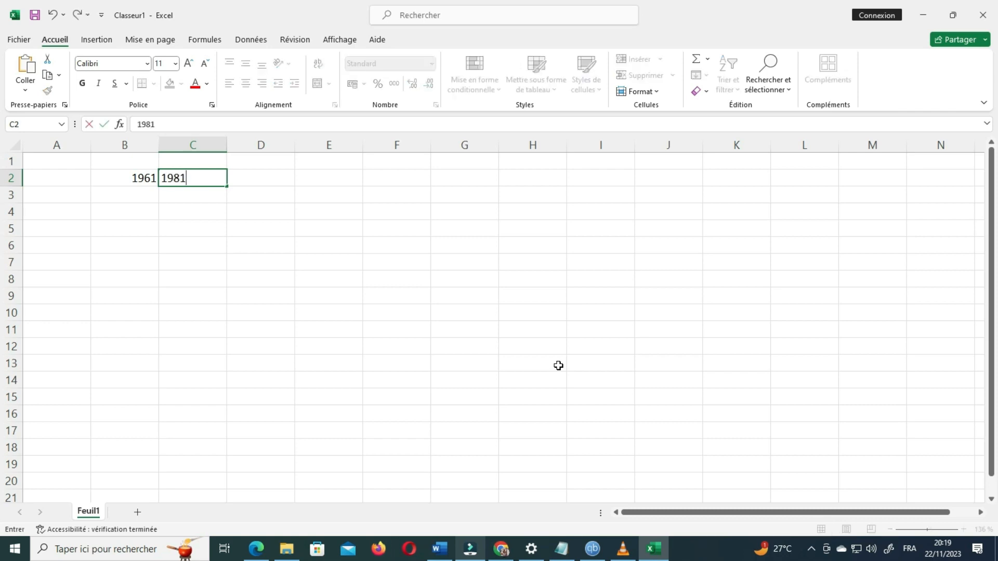
{"action": "left_click", "coordinate": [141, 226]}
{"action": "left_click", "coordinate": [140, 176]}
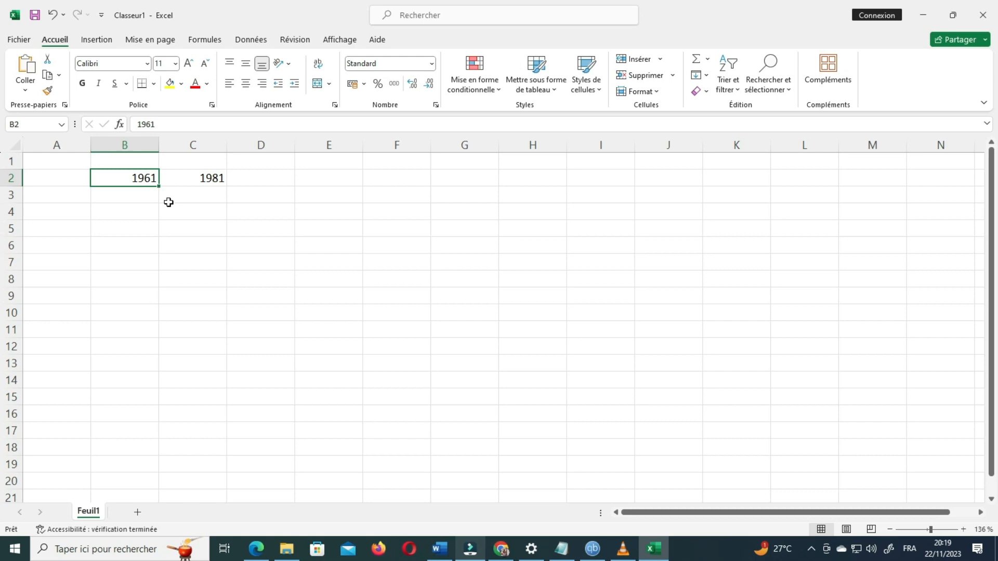
- Enter the years 2001 in D2 and 2021 in E2 manually
{"action": "left_click", "coordinate": [279, 186]}
{"action": "type", "text": "2001"}
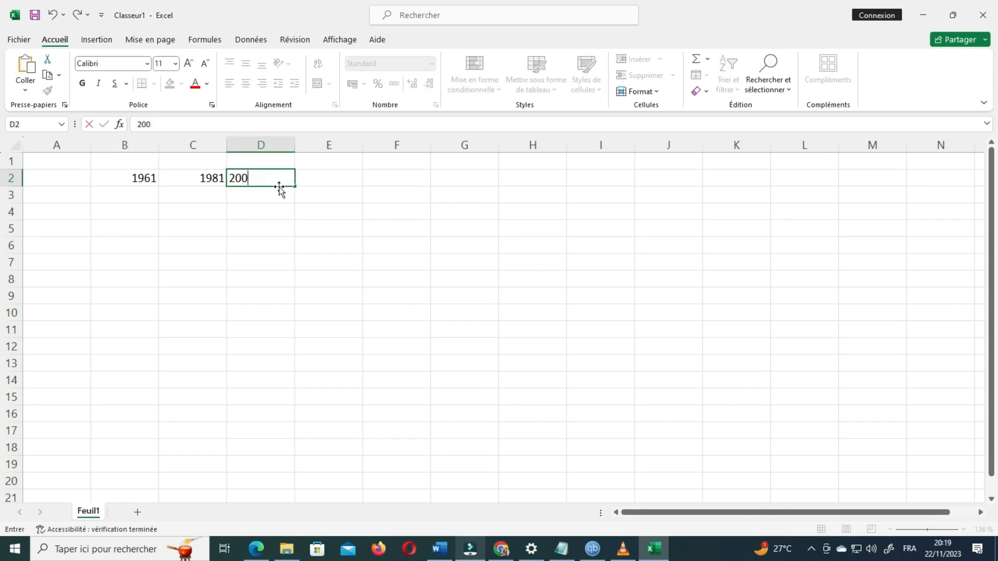
{"action": "left_click", "coordinate": [326, 180]}
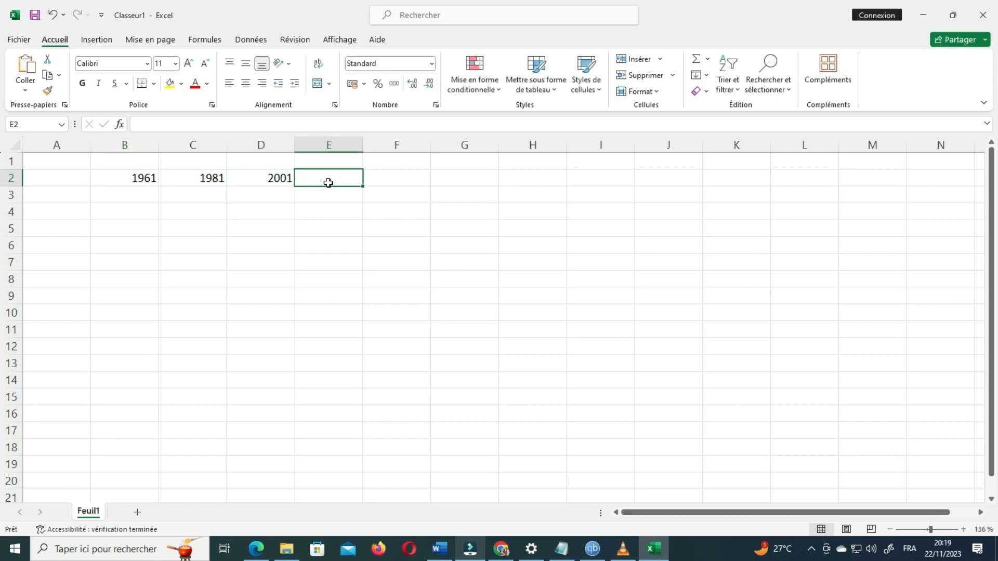
{"action": "type", "text": "2021"}
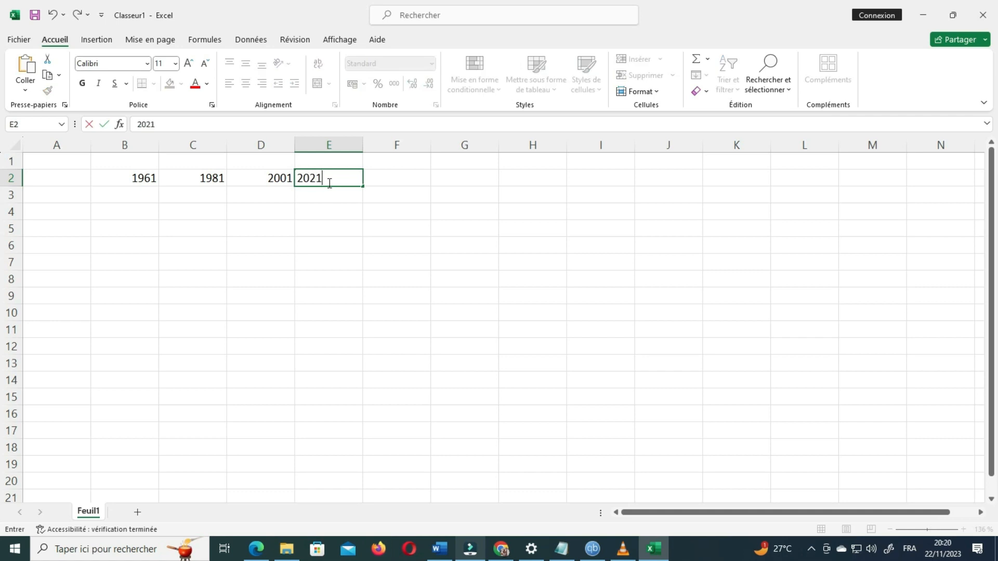
{"action": "left_click", "coordinate": [333, 220]}
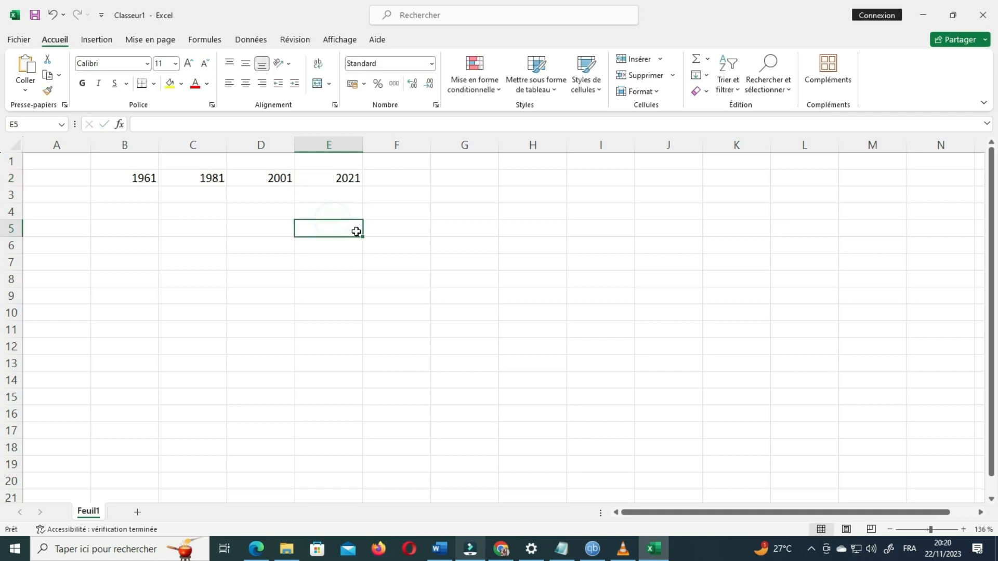
- Undo the last two year entries in D2 and E2
{"action": "left_click", "coordinate": [52, 15]}
{"action": "left_click", "coordinate": [53, 15]}
{"action": "left_click", "coordinate": [134, 248]}
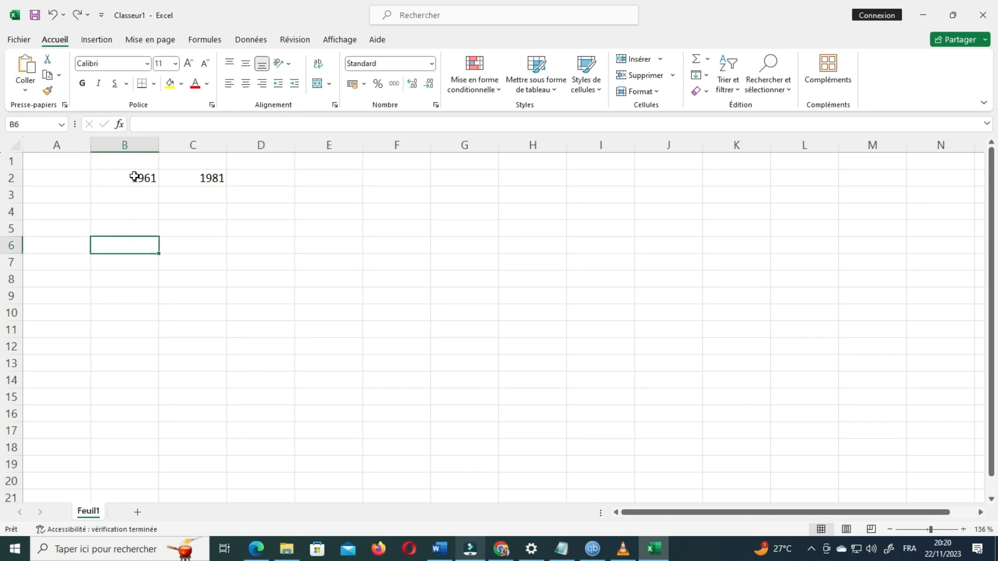
- Select B2:C2 and autofill the 20-year series across to E2, producing 2001 and 2021
{"action": "left_click_drag", "start_coordinate": [134, 178], "coordinate": [182, 180]}
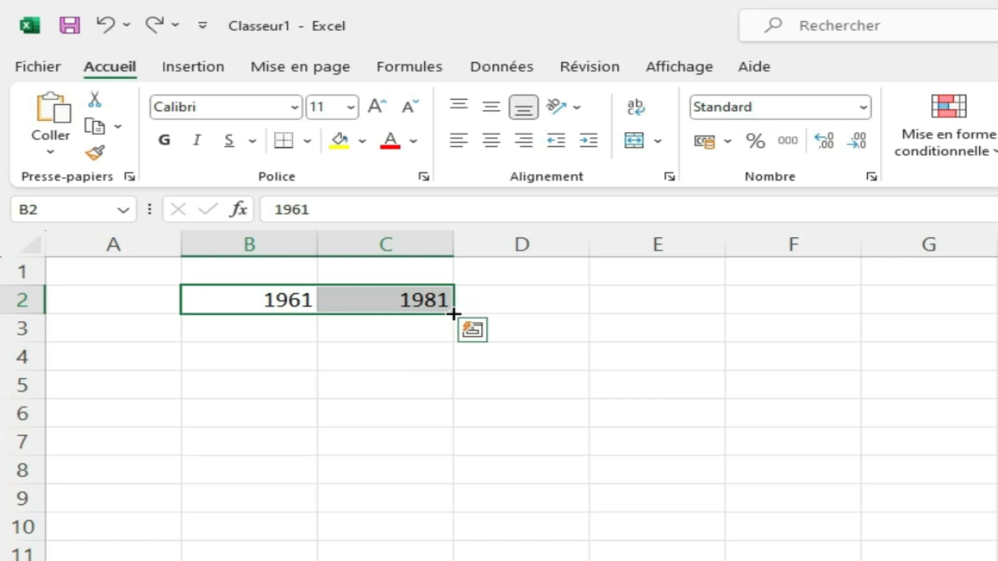
{"action": "left_click_drag", "start_coordinate": [453, 314], "coordinate": [688, 315]}
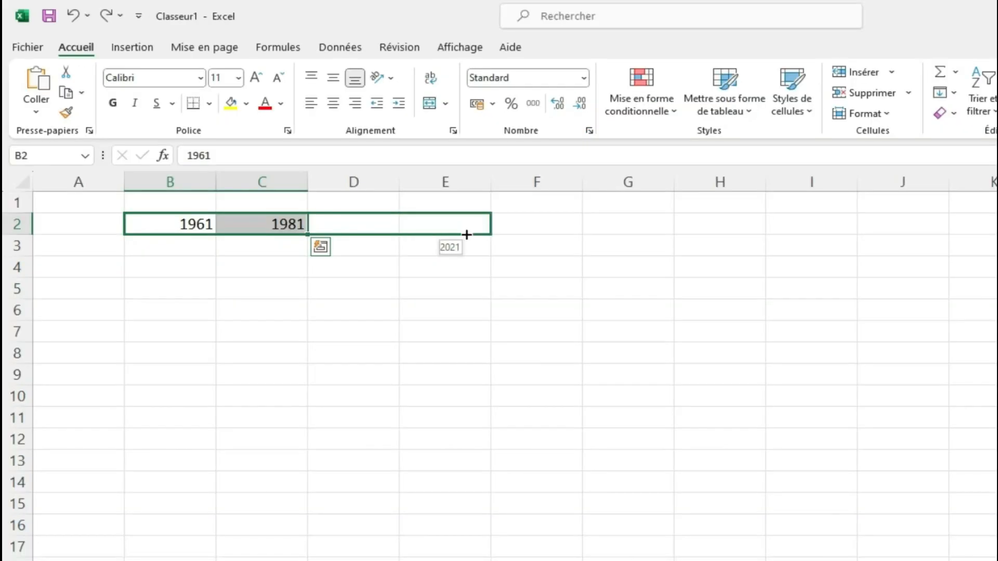
{"action": "left_click_drag", "start_coordinate": [466, 235], "coordinate": [467, 234]}
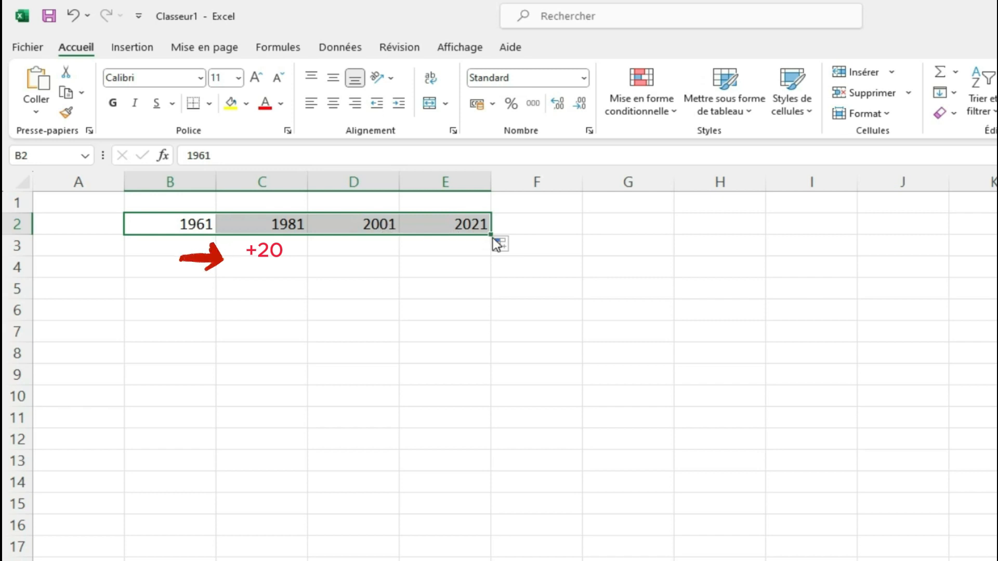
- Try extending the autofilled year series from E2 to K2, and undo the extension
{"action": "left_click_drag", "start_coordinate": [491, 234], "coordinate": [716, 255]}
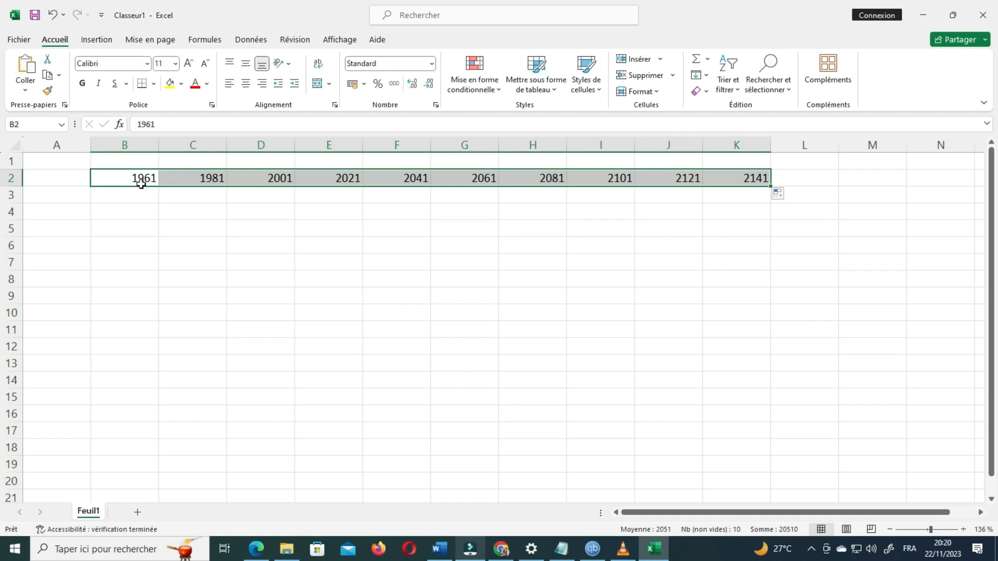
{"action": "left_click", "coordinate": [52, 14]}
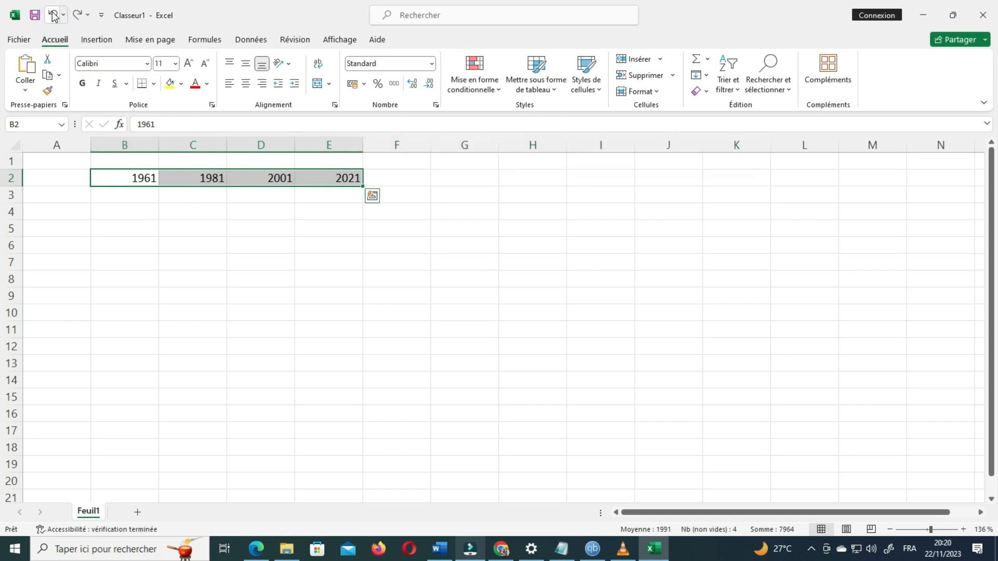
{"action": "left_click", "coordinate": [237, 217]}
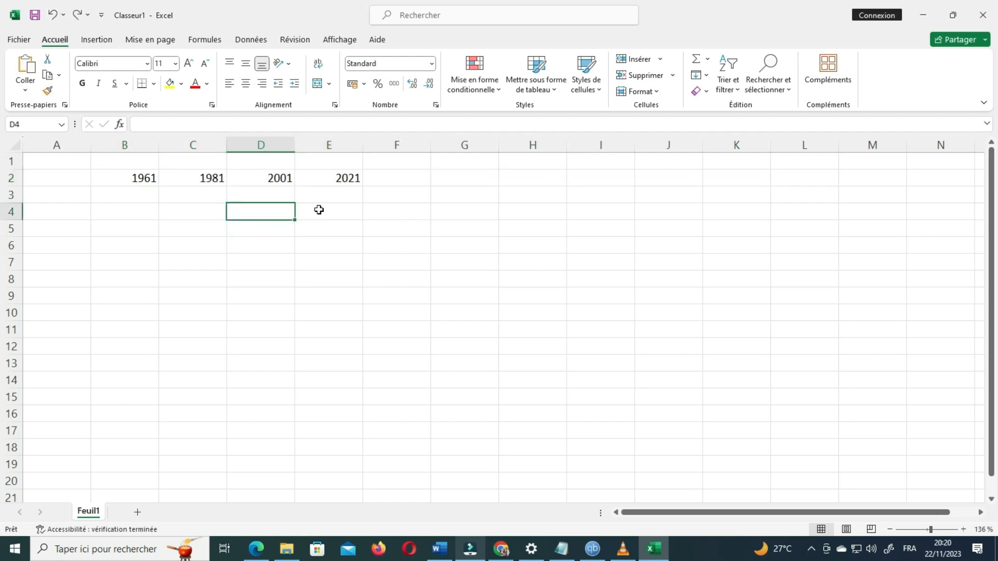
- Copy the country name NIGERIA from the population text file in Notepad into cell A3 of the Excel sheet
{"action": "left_click", "coordinate": [60, 199]}
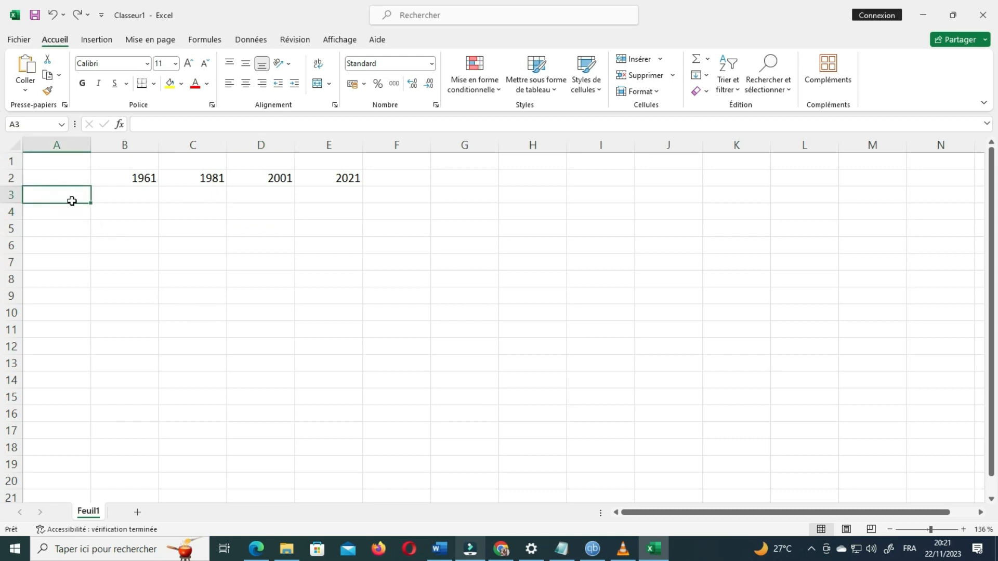
{"action": "left_click", "coordinate": [559, 549]}
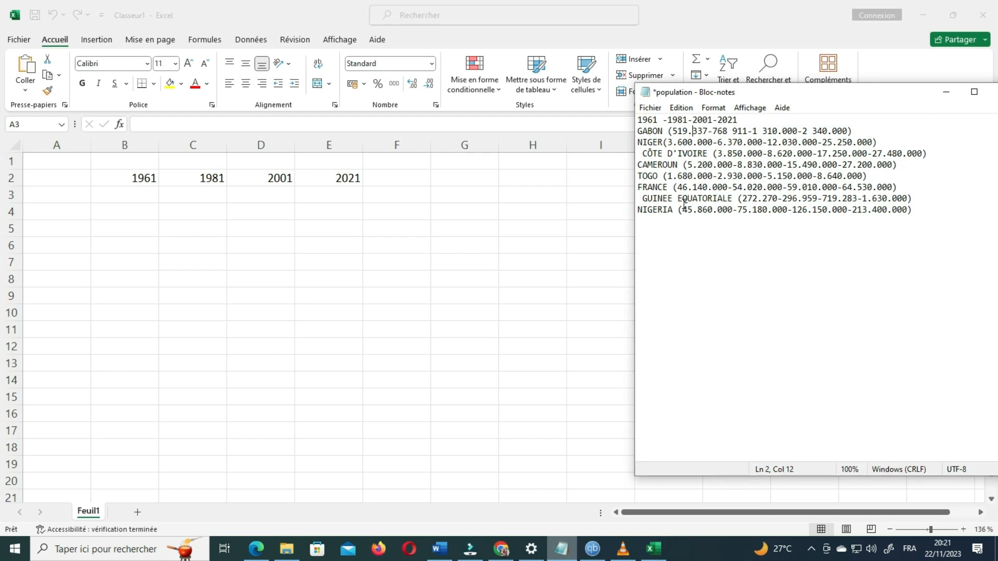
{"action": "double_click", "coordinate": [678, 211]}
{"action": "left_click", "coordinate": [679, 210]}
{"action": "left_click_drag", "start_coordinate": [677, 212], "coordinate": [636, 211]}
{"action": "key", "text": "ctrl+c"}
{"action": "left_click", "coordinate": [681, 212]}
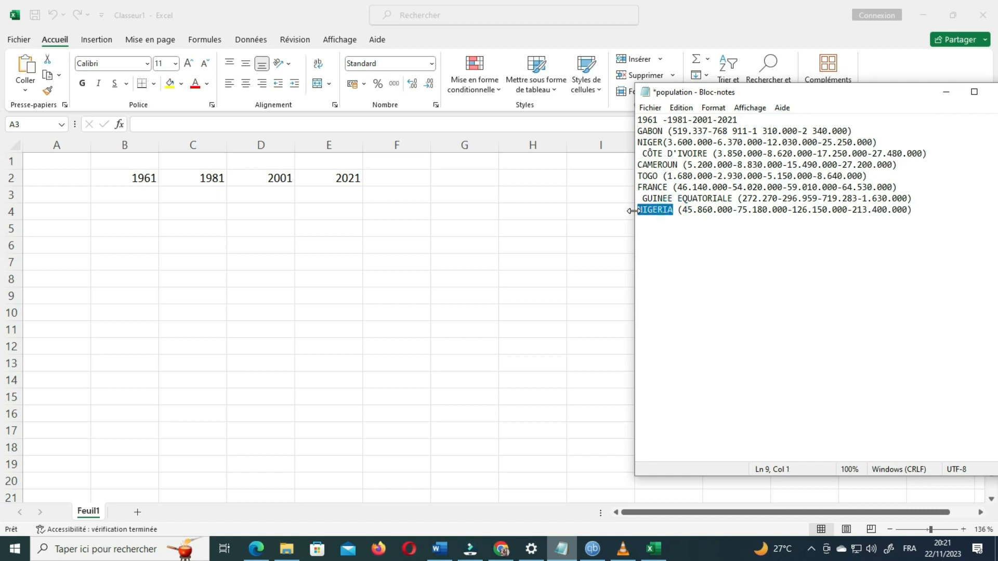
{"action": "left_click", "coordinate": [58, 195]}
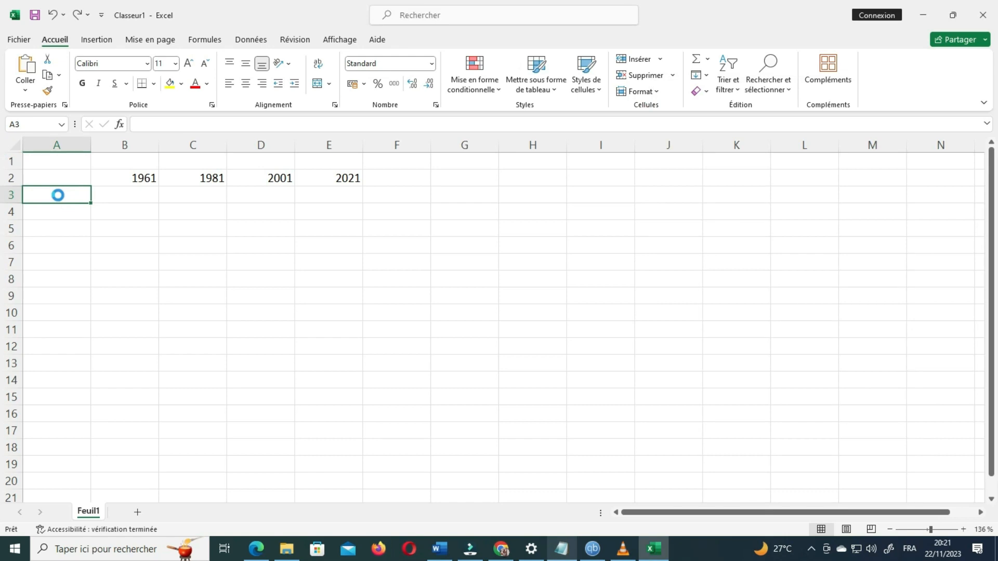
{"action": "key", "text": "ctrl+v"}
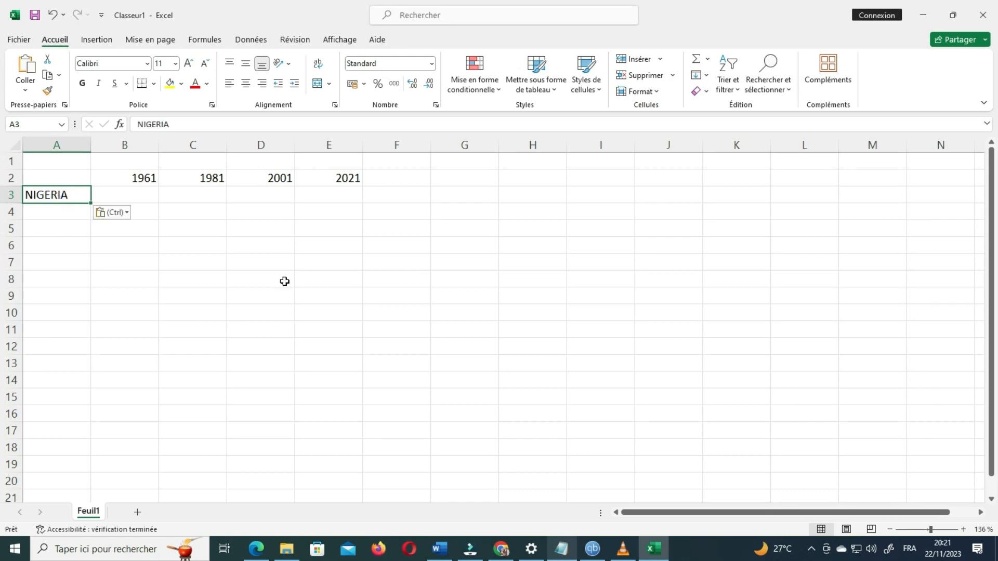
- Copy FRANCE from the population text file in Notepad into cell A4 of the Excel sheet
{"action": "left_click", "coordinate": [564, 549]}
{"action": "left_click", "coordinate": [668, 187]}
{"action": "left_click_drag", "start_coordinate": [665, 188], "coordinate": [638, 187]}
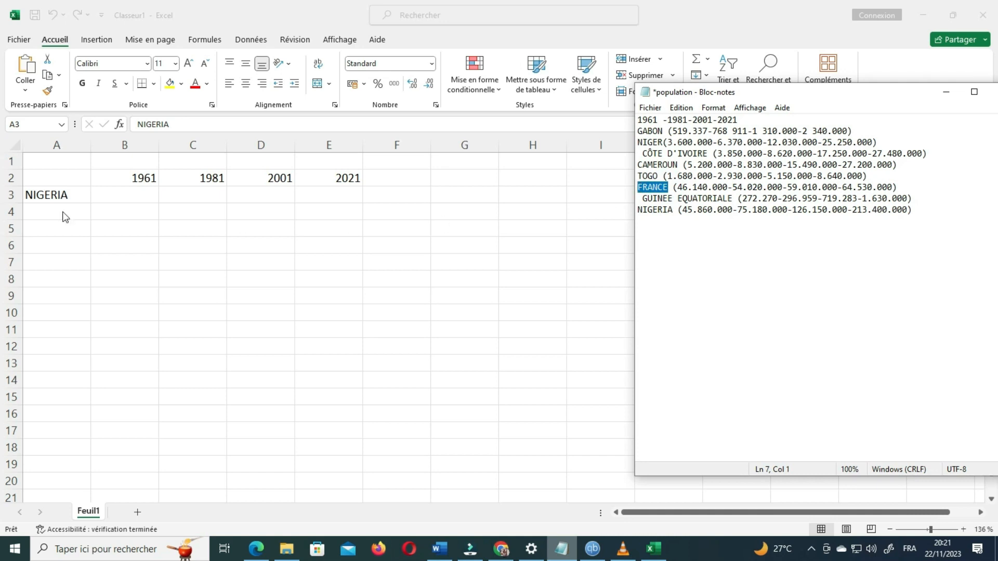
{"action": "left_click", "coordinate": [40, 214]}
{"action": "type", "text": "FRANCE"}
- Copy CÔTE D'IVOIRE from the population text file in Notepad into cell A5 of the Excel sheet
{"action": "left_click", "coordinate": [561, 550]}
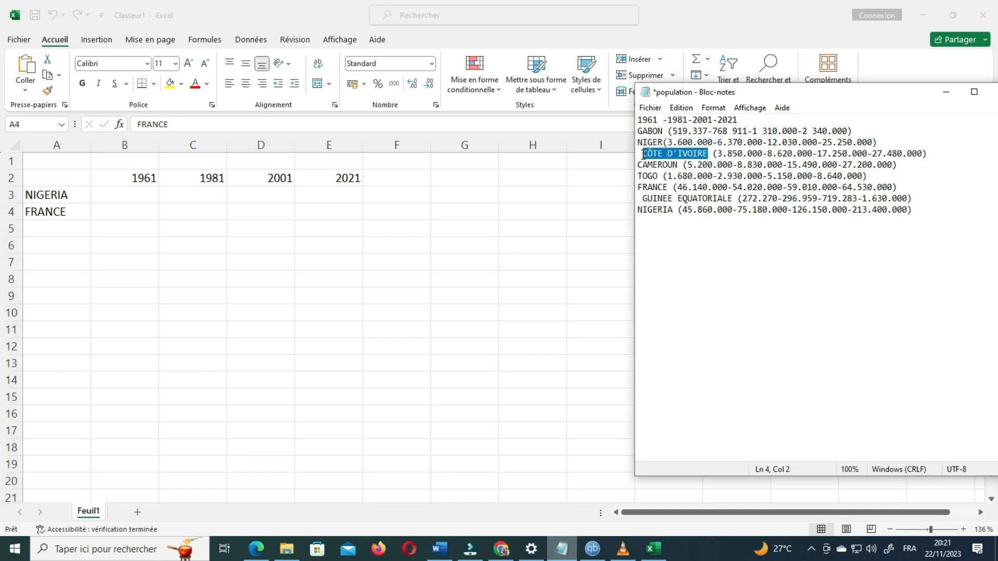
{"action": "left_click", "coordinate": [73, 237]}
{"action": "left_click", "coordinate": [67, 230]}
{"action": "type", "text": "CÔTE D'IVOIRE"}
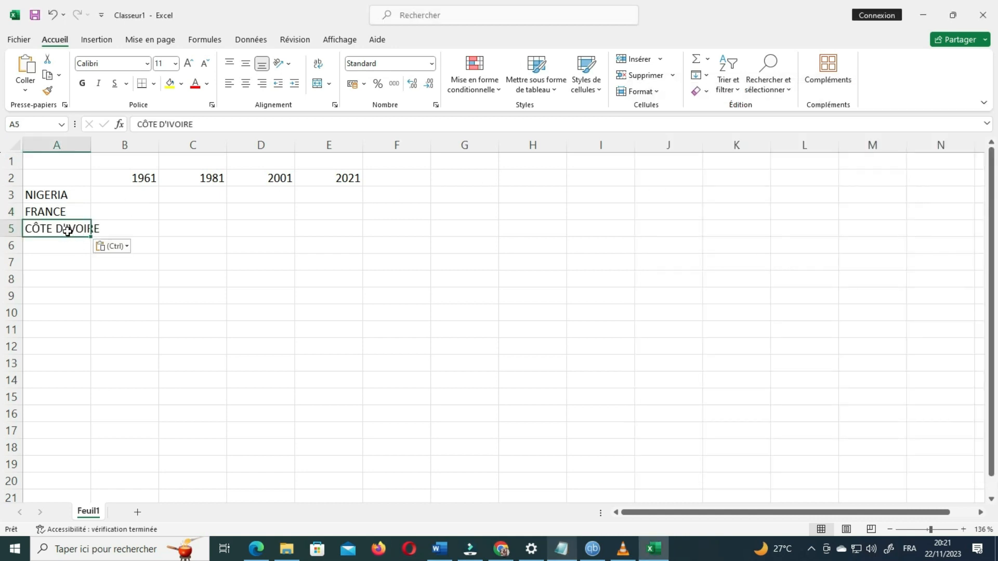
- Copy CAMEROUN from the population text file in Notepad into cell A6 of the Excel sheet
{"action": "left_click", "coordinate": [563, 548]}
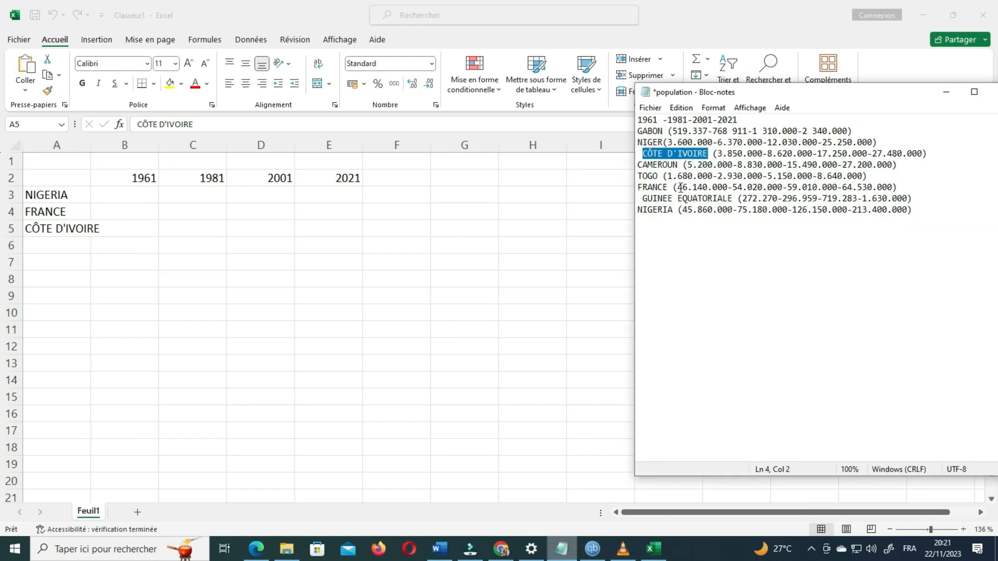
{"action": "left_click_drag", "start_coordinate": [677, 165], "coordinate": [643, 166]}
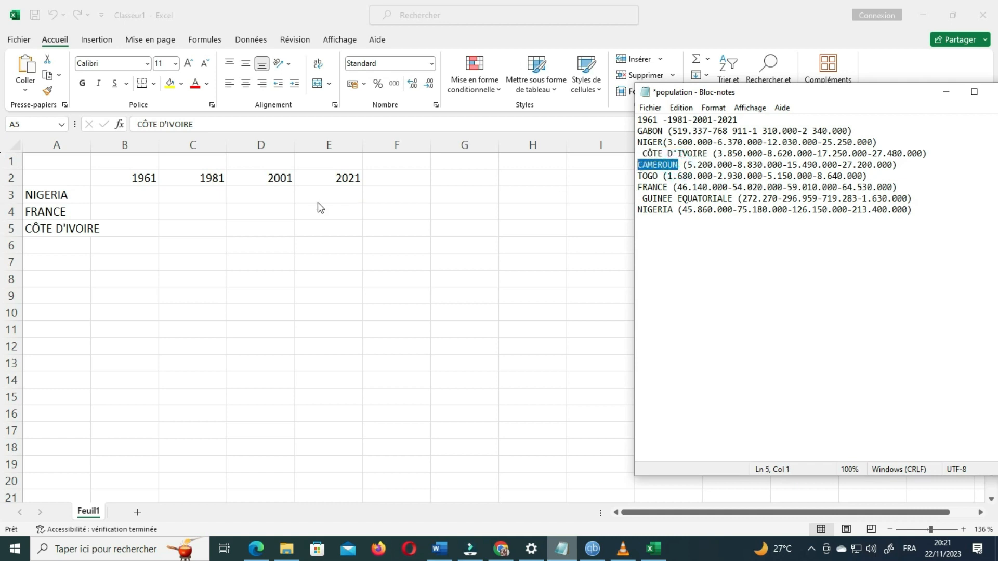
{"action": "left_click", "coordinate": [69, 251]}
{"action": "left_click", "coordinate": [63, 248]}
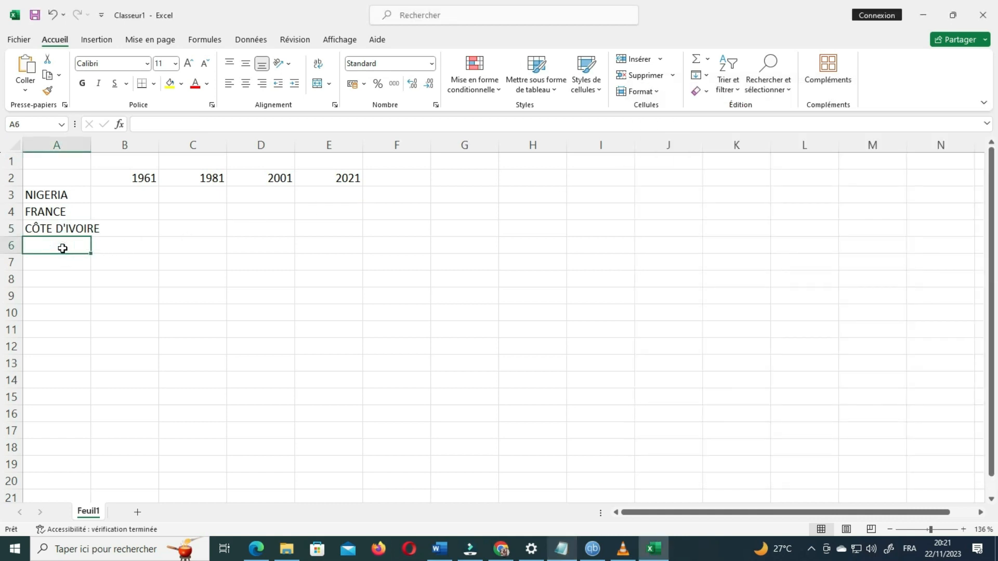
{"action": "type", "text": "CAMEROUN"}
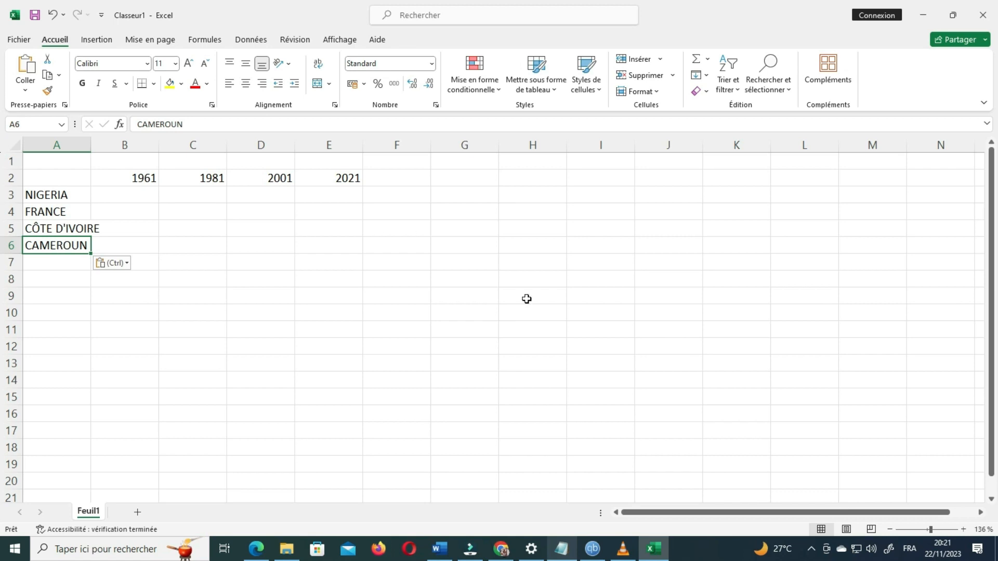
- Copy TOGO from the population text file in Notepad into cell A7 of the Excel sheet
{"action": "left_click", "coordinate": [562, 549]}
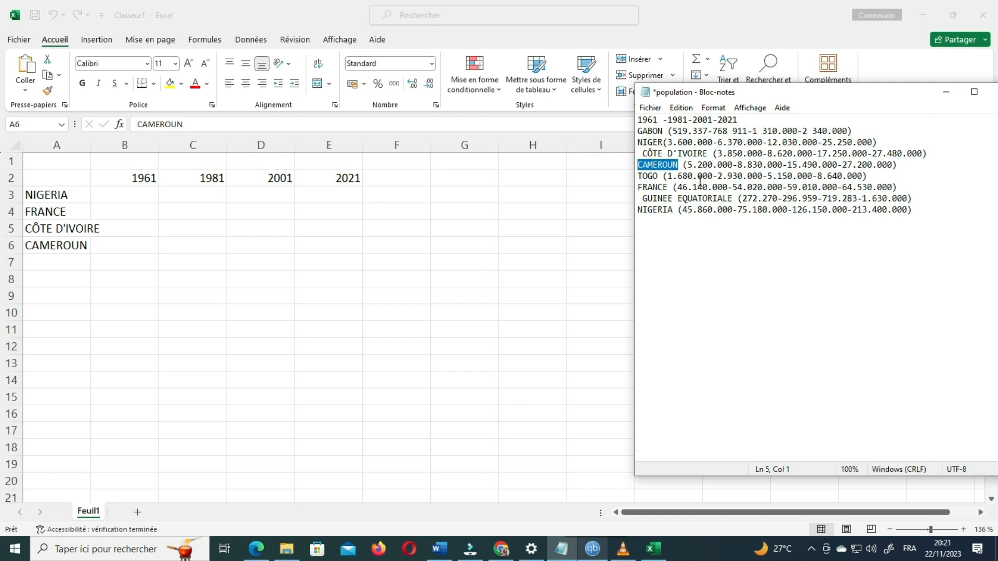
{"action": "left_click_drag", "start_coordinate": [663, 179], "coordinate": [635, 177]}
{"action": "key", "text": "ctrl+c"}
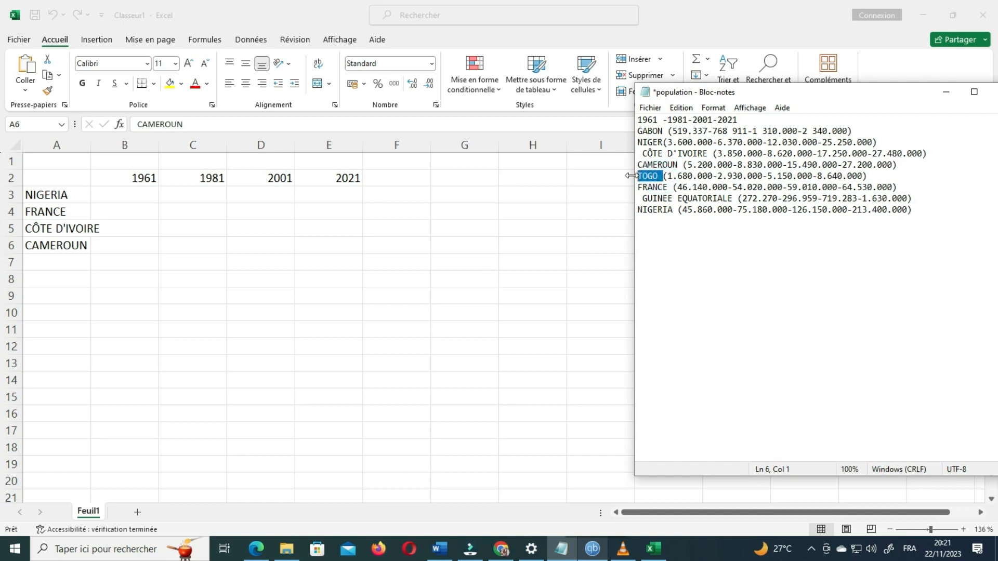
{"action": "left_click", "coordinate": [58, 263]}
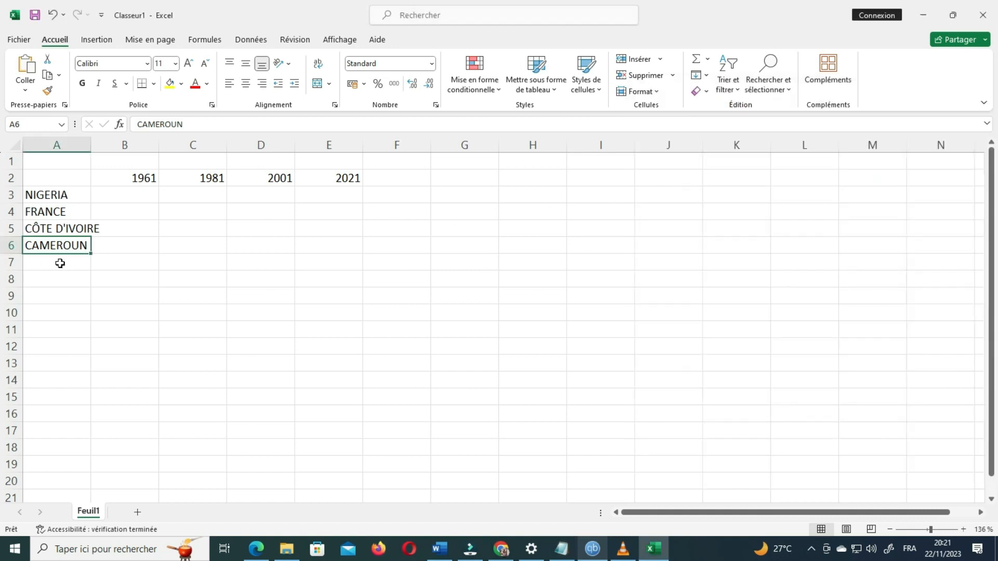
{"action": "key", "text": "ctrl+v"}
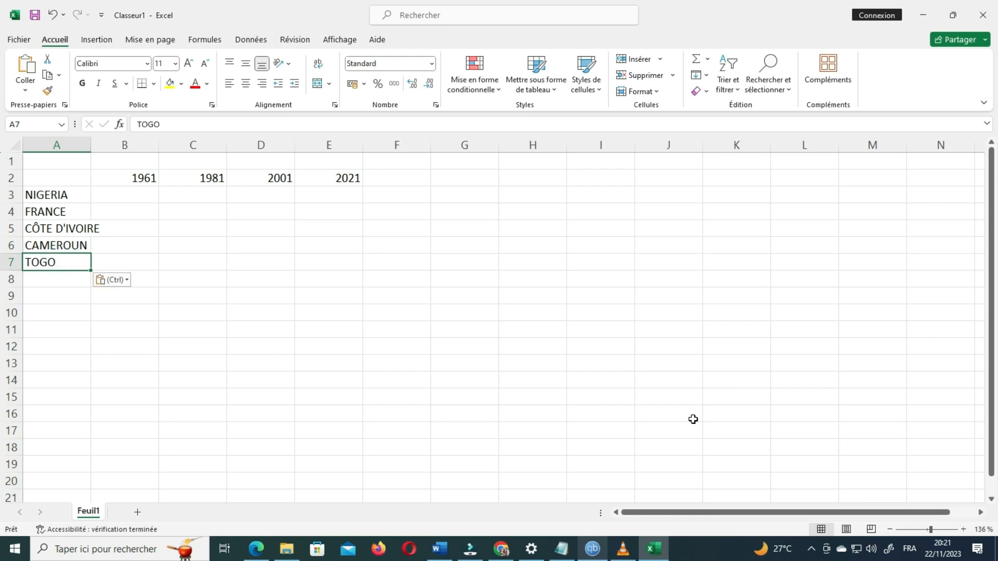
- Copy NIGER from the population text file in Notepad into cell A8 of the Excel sheet
{"action": "left_click", "coordinate": [562, 549]}
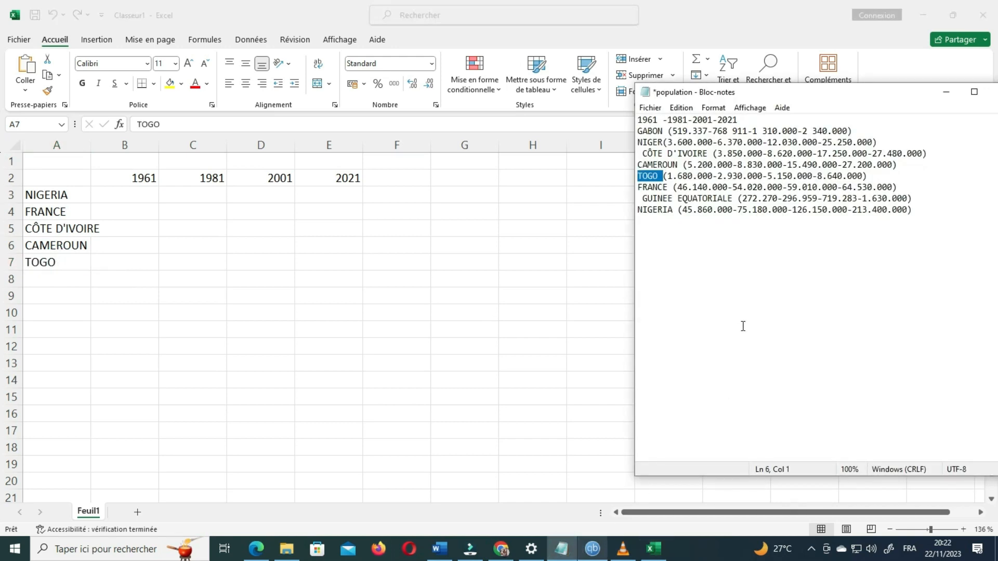
{"action": "left_click_drag", "start_coordinate": [665, 144], "coordinate": [645, 142]}
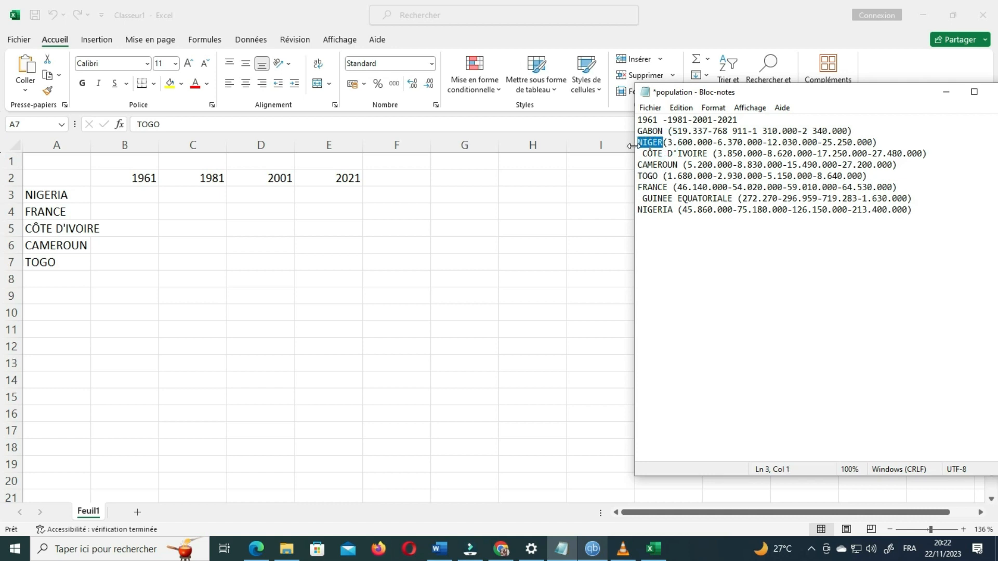
{"action": "key", "text": "alt+Tab"}
{"action": "key", "text": "F2"}
{"action": "left_click", "coordinate": [53, 280]}
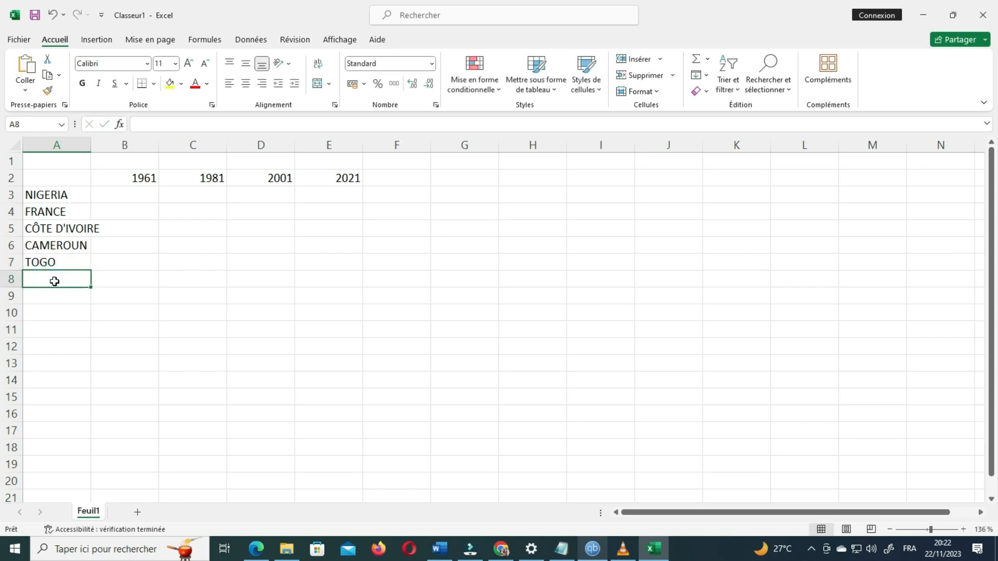
{"action": "type", "text": "NIGER"}
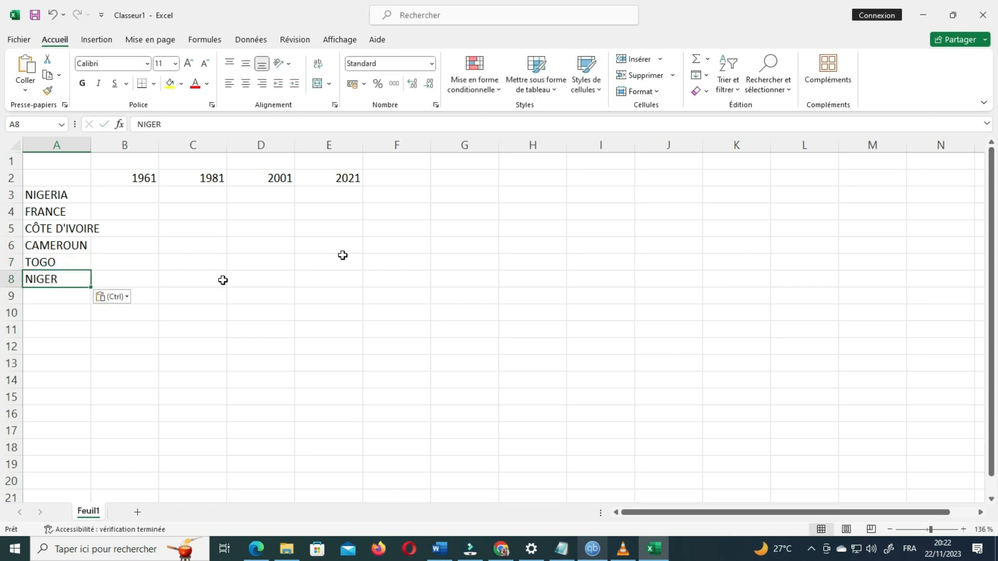
- Copy GABON from the population text file in Notepad into cell A9 of the Excel sheet
{"action": "left_click", "coordinate": [561, 549]}
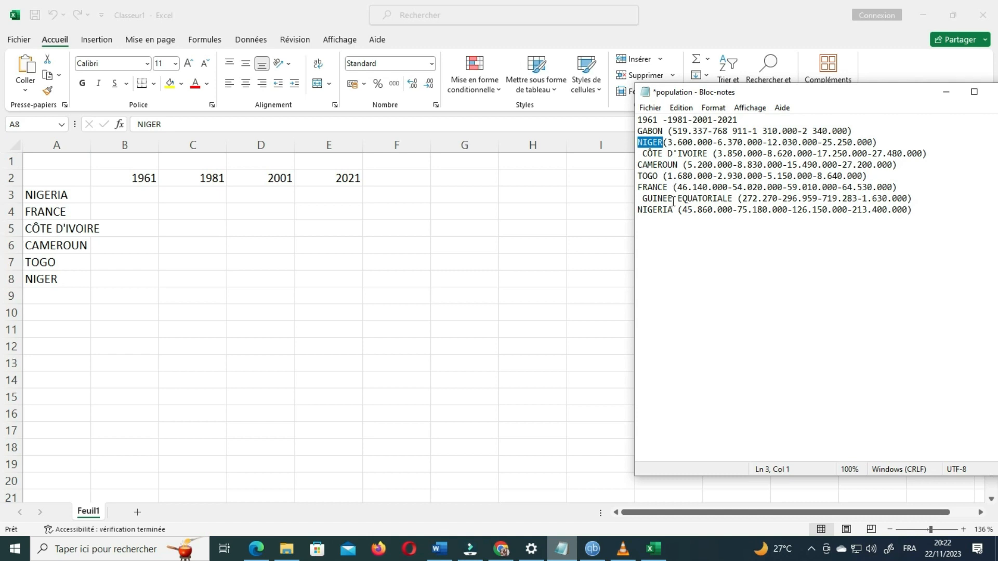
{"action": "left_click_drag", "start_coordinate": [664, 131], "coordinate": [637, 131]}
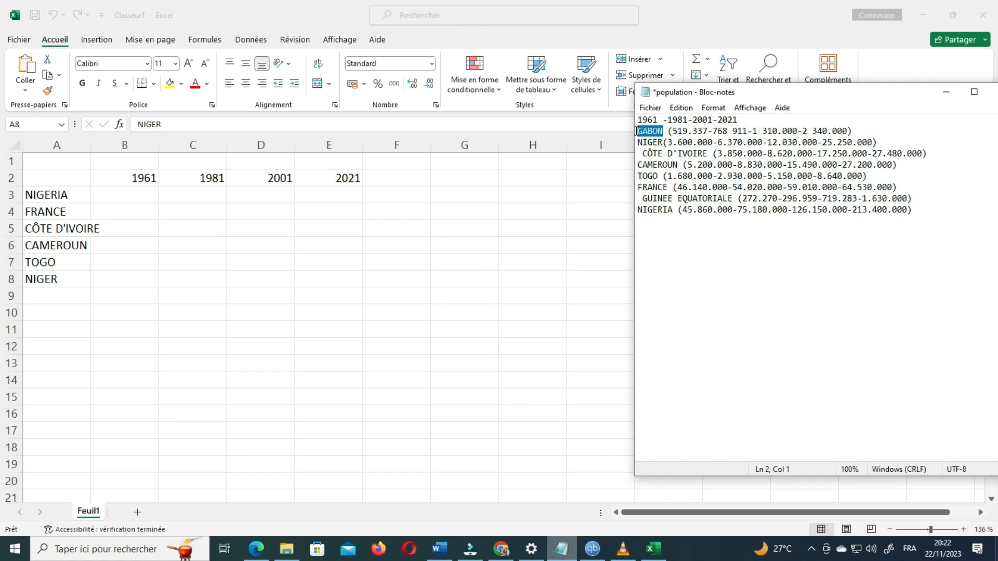
{"action": "left_click", "coordinate": [50, 296]}
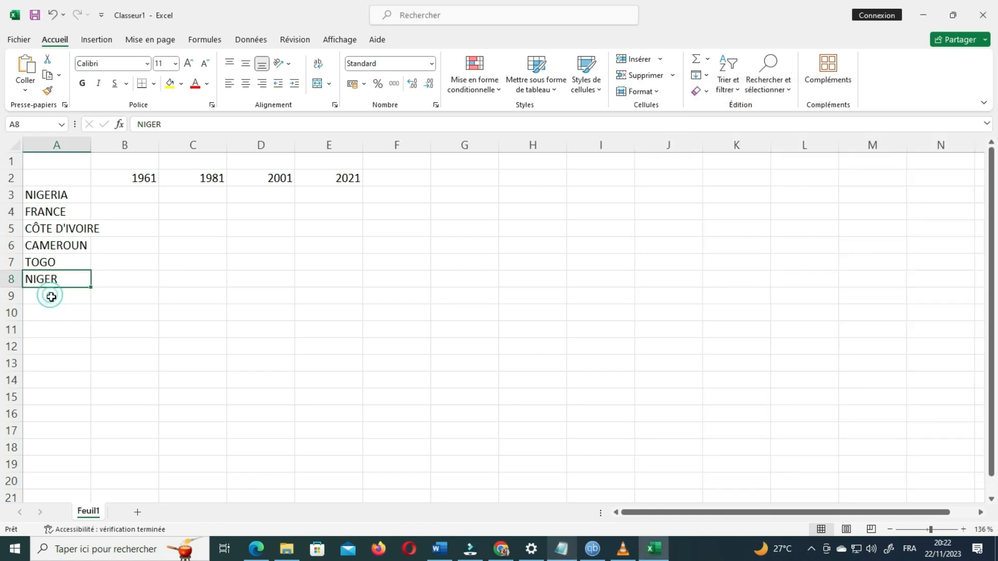
{"action": "type", "text": "GABON"}
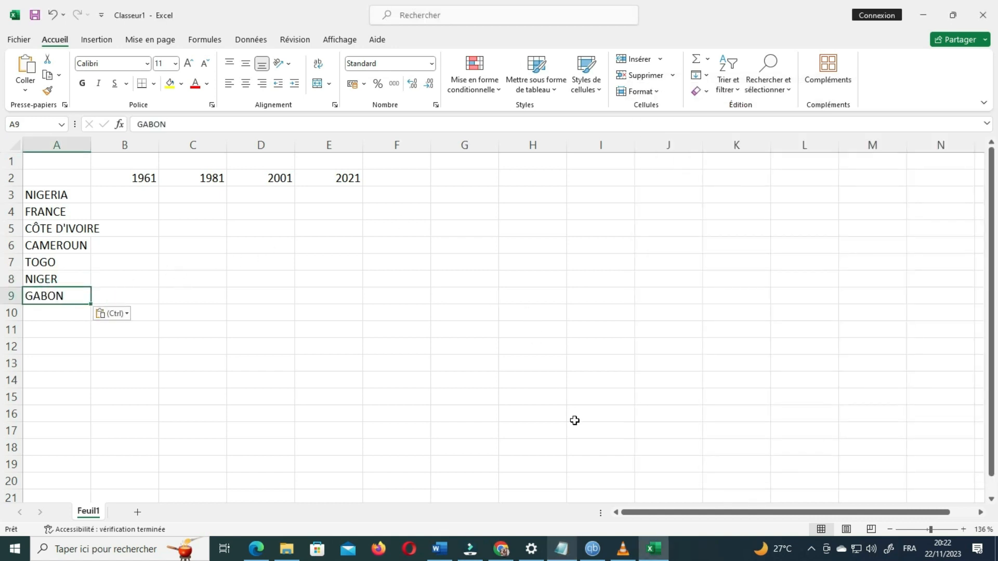
- Copy GUINEE EQUATORIALE from the population text file in Notepad into cell A10 of the Excel sheet
{"action": "left_click", "coordinate": [561, 549]}
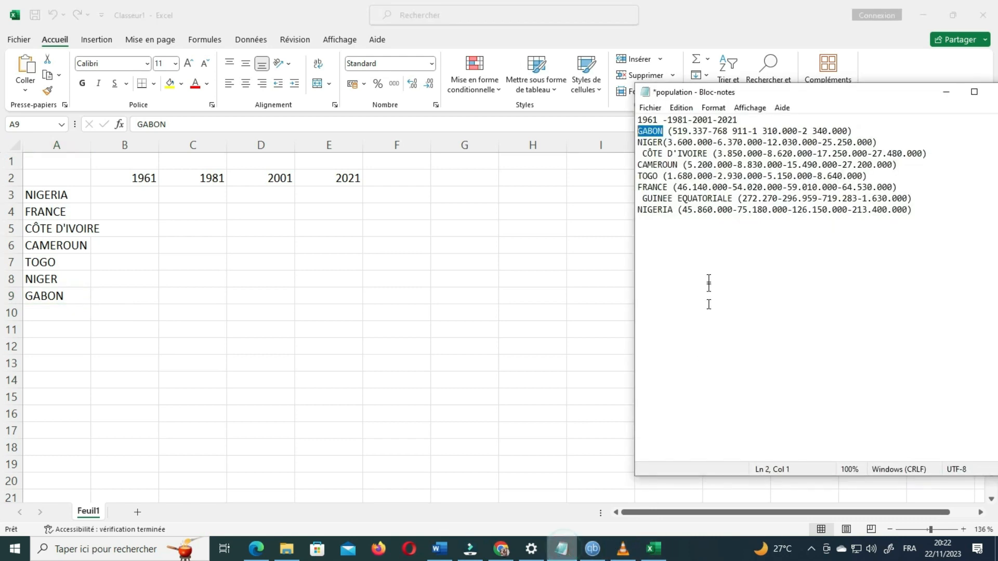
{"action": "left_click_drag", "start_coordinate": [733, 201], "coordinate": [641, 200]}
{"action": "key", "text": "ctrl+c"}
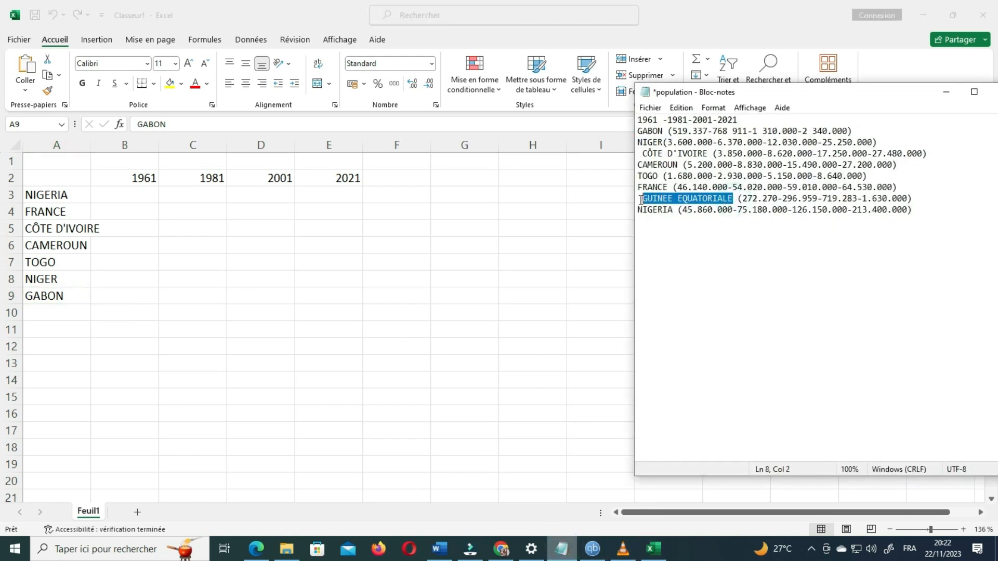
{"action": "left_click", "coordinate": [61, 320]}
{"action": "left_click", "coordinate": [58, 313]}
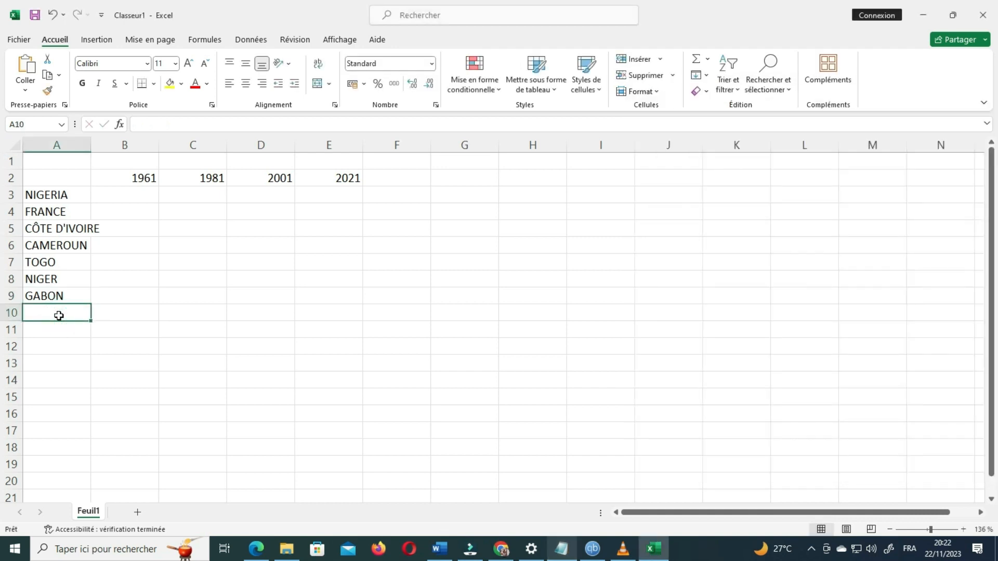
{"action": "key", "text": "ctrl+v"}
- Review the country names one by one from A3 to A10
{"action": "left_click", "coordinate": [55, 195]}
{"action": "left_click", "coordinate": [50, 208]}
{"action": "left_click", "coordinate": [48, 227]}
{"action": "left_click", "coordinate": [52, 246]}
{"action": "left_click", "coordinate": [51, 262]}
{"action": "left_click", "coordinate": [49, 278]}
{"action": "left_click", "coordinate": [48, 296]}
{"action": "left_click", "coordinate": [46, 315]}
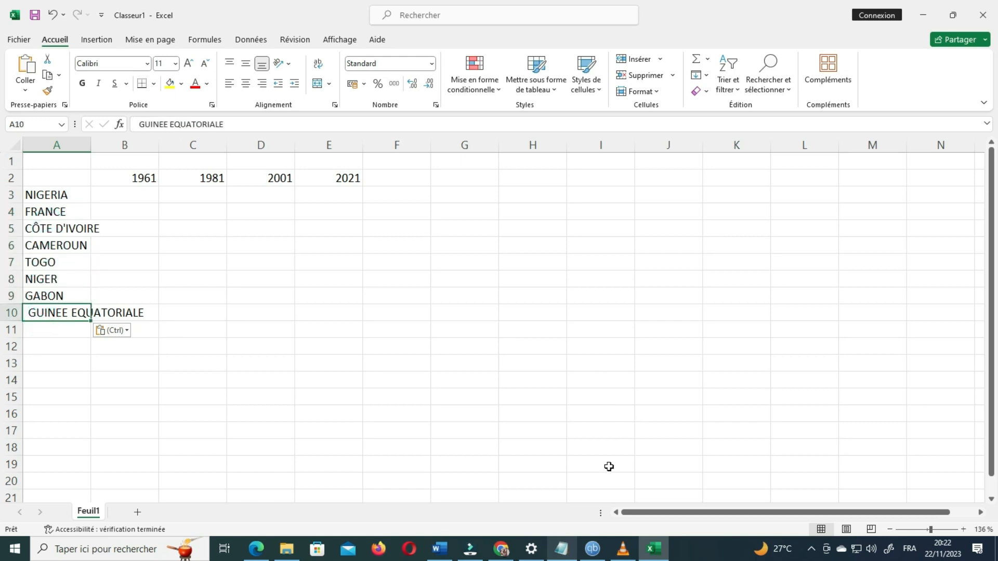
- In the Notepad population file, replace every period with nothing to strip the thousands separators from the figures
{"action": "left_click", "coordinate": [561, 549]}
{"action": "left_click", "coordinate": [718, 291]}
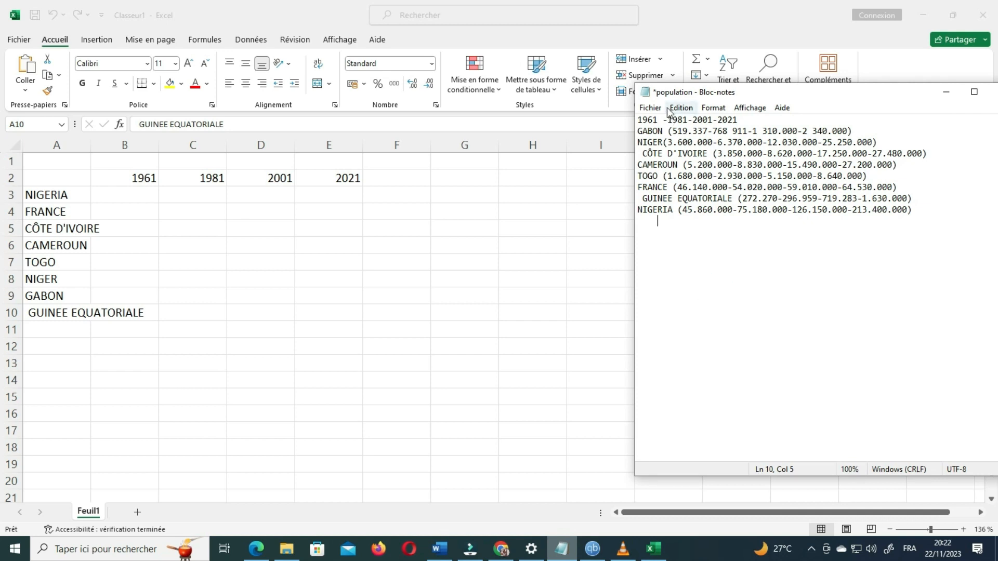
{"action": "left_click", "coordinate": [651, 108]}
{"action": "mouse_move", "coordinate": [682, 109]}
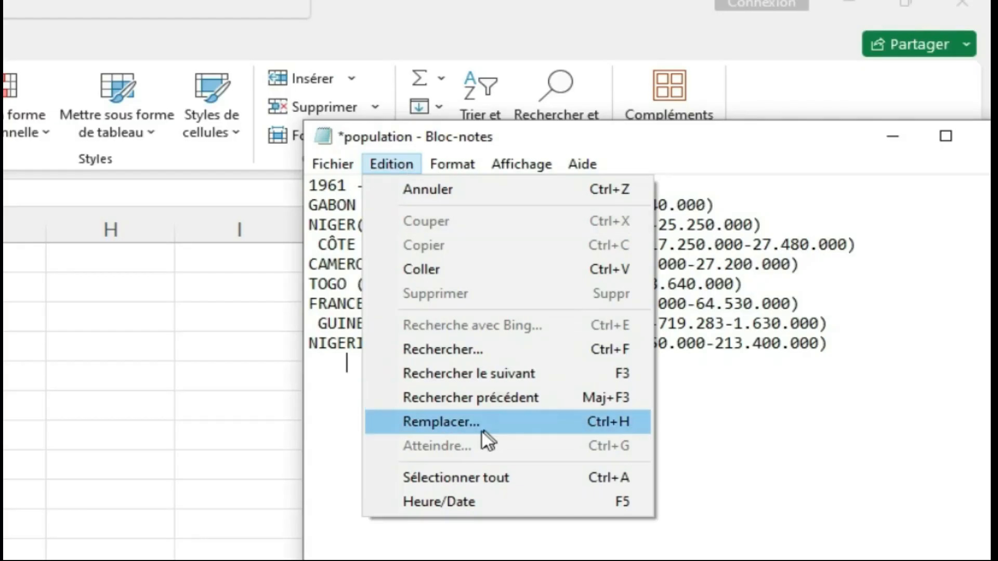
{"action": "left_click", "coordinate": [728, 254]}
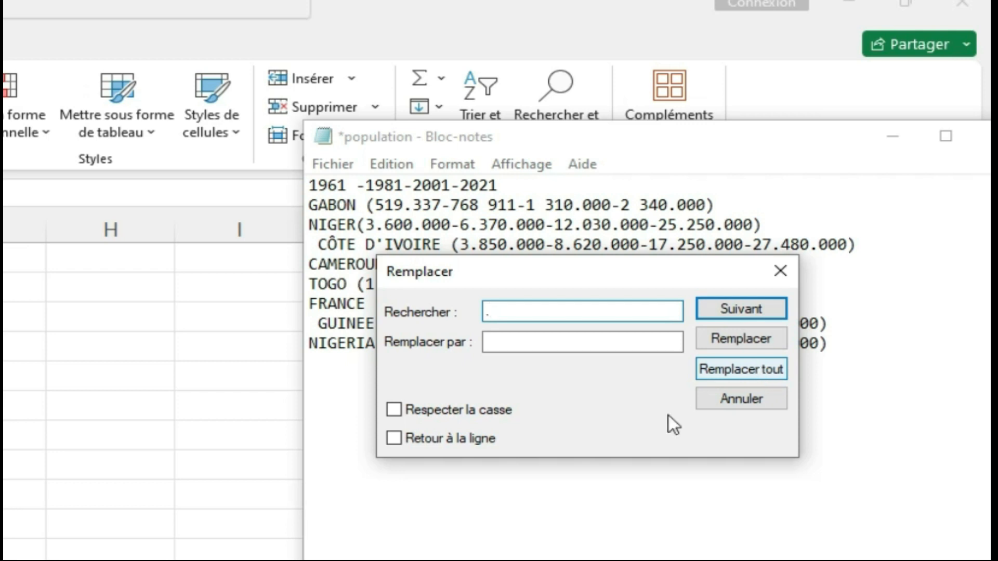
{"action": "left_click", "coordinate": [732, 367]}
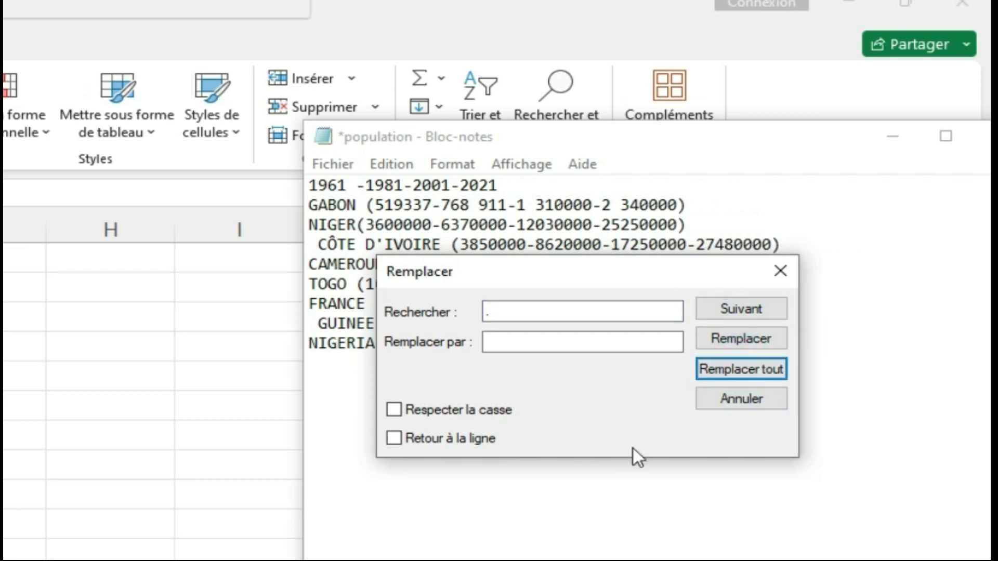
{"action": "left_click", "coordinate": [780, 271]}
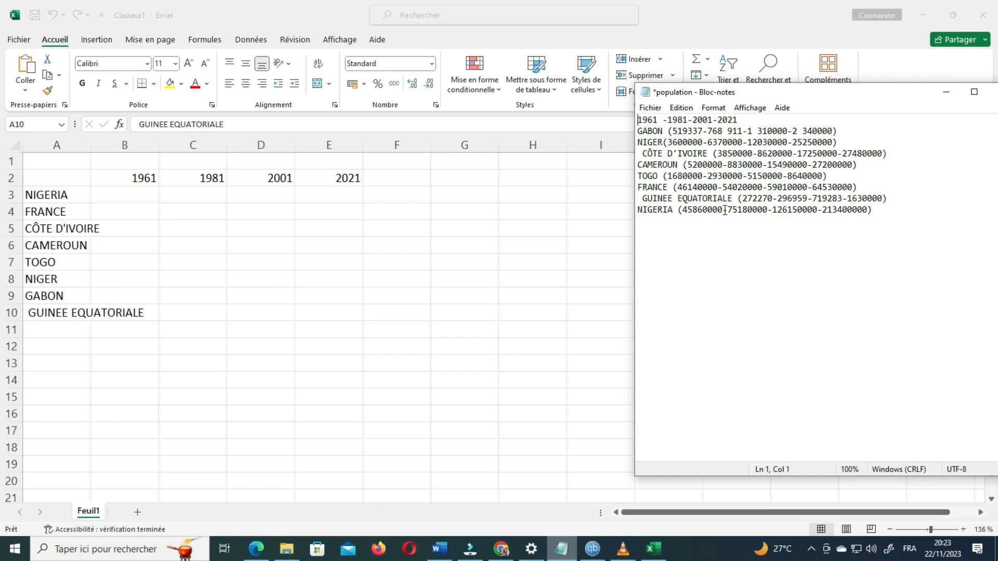
- Copy NIGERIA's 1961 population, 45860000, from the text file into cell B3 of the Excel sheet
{"action": "left_click_drag", "start_coordinate": [725, 210], "coordinate": [683, 211]}
{"action": "key", "text": "ctrl+c"}
{"action": "right_click", "coordinate": [685, 211]}
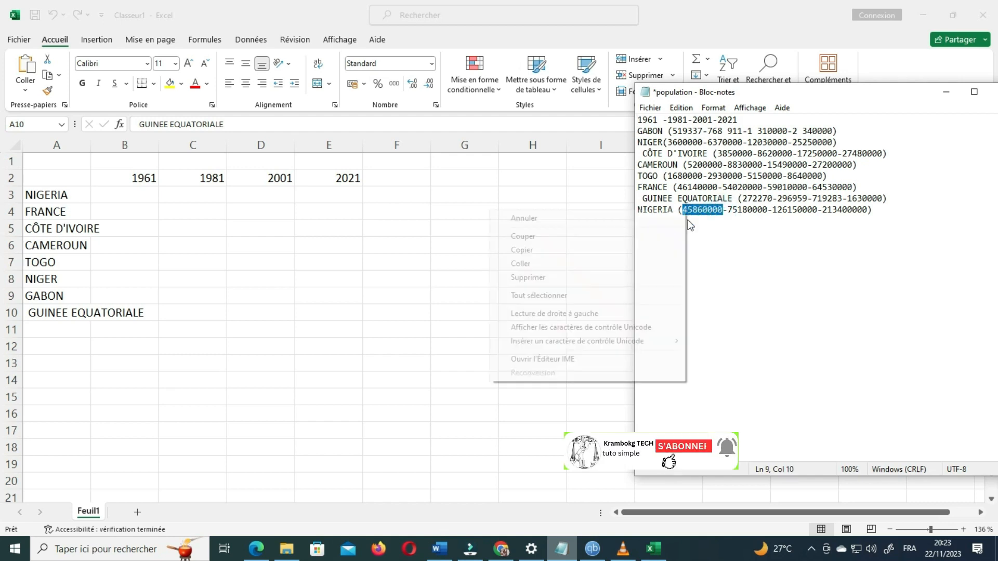
{"action": "left_click", "coordinate": [577, 251]}
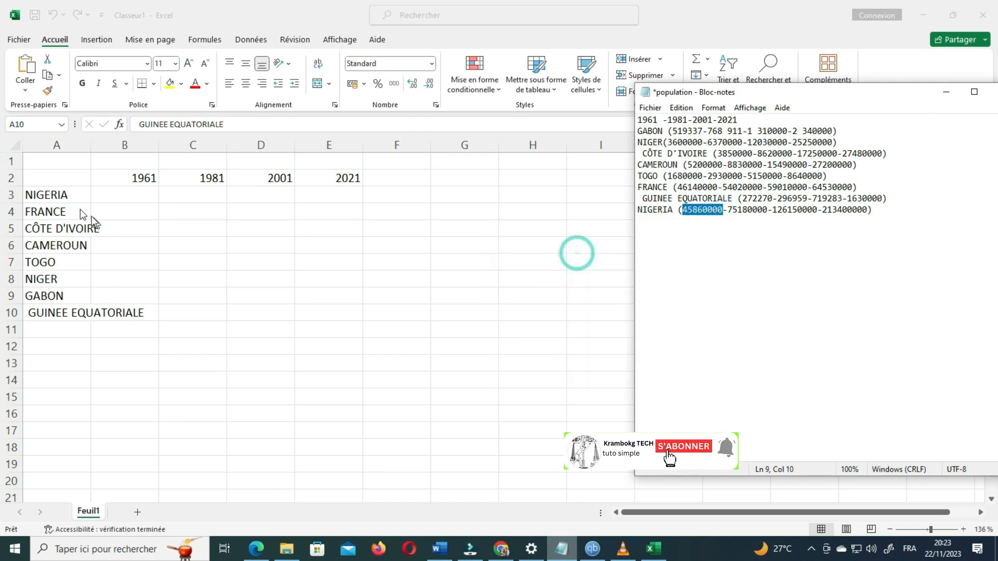
{"action": "left_click", "coordinate": [115, 195]}
{"action": "left_click", "coordinate": [114, 195]}
{"action": "key", "text": "ctrl+v"}
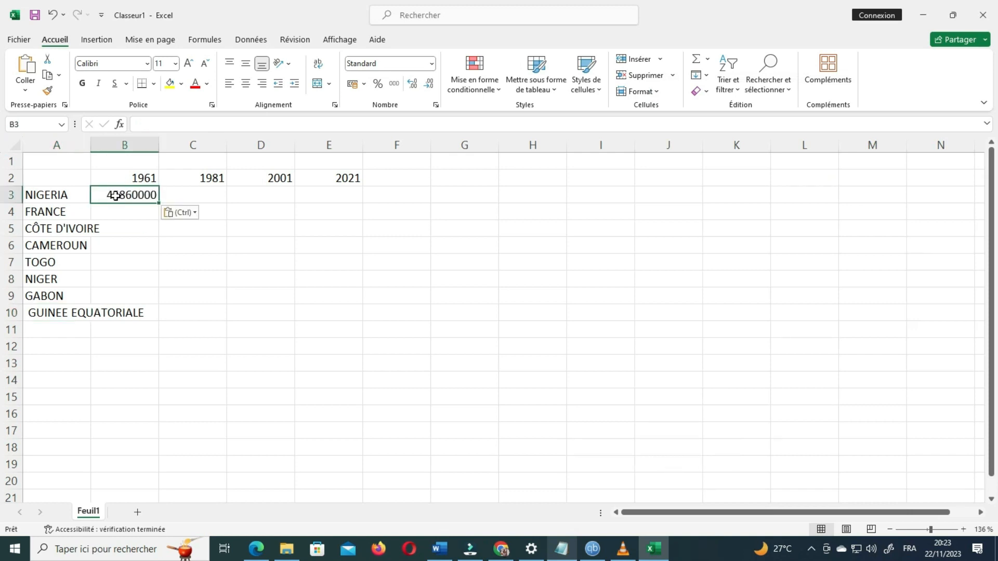
- Copy NIGERIA's remaining populations 75180000, 126150000 and 213400000 from Notepad into cells C3, D3 and E3
{"action": "left_click", "coordinate": [561, 549]}
{"action": "left_click_drag", "start_coordinate": [768, 211], "coordinate": [727, 210]}
{"action": "key", "text": "ctrl+c"}
{"action": "left_click", "coordinate": [192, 196]}
{"action": "key", "text": "ctrl+v"}
{"action": "left_click", "coordinate": [562, 549]}
{"action": "left_click_drag", "start_coordinate": [819, 210], "coordinate": [773, 210]}
{"action": "left_click", "coordinate": [261, 195]}
{"action": "key", "text": "ctrl+v"}
{"action": "left_click", "coordinate": [561, 549]}
{"action": "left_click_drag", "start_coordinate": [869, 211], "coordinate": [823, 210]}
{"action": "left_click", "coordinate": [330, 195]}
{"action": "key", "text": "ctrl+v"}
- Copy FRANCE's populations 46140000, 54020000, 59010000 and 64530000 from the Notepad file into cells B4 to E4
{"action": "left_click_drag", "start_coordinate": [678, 187], "coordinate": [854, 187]}
{"action": "left_click", "coordinate": [125, 211]}
{"action": "key", "text": "ctrl+v"}
{"action": "left_click", "coordinate": [192, 211]}
{"action": "key", "text": "ctrl+v"}
{"action": "left_click", "coordinate": [261, 211]}
{"action": "key", "text": "ctrl+v"}
{"action": "left_click", "coordinate": [562, 549]}
{"action": "key", "text": "ctrl+c"}
{"action": "left_click", "coordinate": [329, 212]}
{"action": "key", "text": "ctrl+v"}
- Copy CÔTE D'IVOIRE's populations 3850000, 8620000, 17250000 and 27480000 from the Notepad file into cells B5 to E5
{"action": "left_click", "coordinate": [562, 549]}
{"action": "left_click_drag", "start_coordinate": [713, 150], "coordinate": [882, 153]}
{"action": "left_click", "coordinate": [122, 230]}
{"action": "key", "text": "ctrl+v"}
{"action": "left_click", "coordinate": [532, 549]}
{"action": "left_click", "coordinate": [193, 229]}
{"action": "key", "text": "ctrl+v"}
{"action": "left_click", "coordinate": [531, 549]}
{"action": "left_click", "coordinate": [268, 230]}
{"action": "key", "text": "ctrl+c"}
{"action": "left_click", "coordinate": [330, 229]}
{"action": "key", "text": "ctrl+v"}
- Copy CAMEROUN's populations 5200000, 8830000, 15490000 and 27200000 from the Notepad file into cells B6 to E6
{"action": "left_click", "coordinate": [532, 549]}
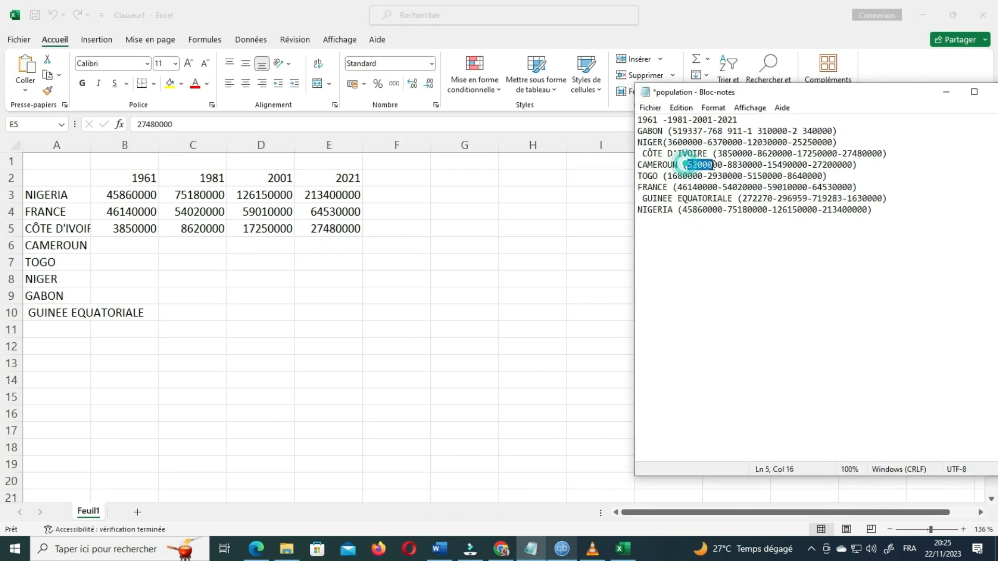
{"action": "left_click", "coordinate": [124, 245]}
{"action": "key", "text": "ctrl+v"}
{"action": "left_click", "coordinate": [532, 549]}
{"action": "left_click_drag", "start_coordinate": [728, 165], "coordinate": [852, 165]}
{"action": "left_click", "coordinate": [193, 246]}
{"action": "key", "text": "ctrl+v"}
{"action": "left_click", "coordinate": [531, 549]}
{"action": "left_click", "coordinate": [261, 246]}
{"action": "key", "text": "ctrl+v"}
{"action": "left_click", "coordinate": [532, 549]}
{"action": "left_click", "coordinate": [333, 245]}
{"action": "key", "text": "ctrl+v"}
- Copy TOGO's populations 1680000, 2930000, 5150000 and 8640000 from the Notepad file into cells B7 to E7
{"action": "left_click", "coordinate": [531, 549]}
{"action": "left_click", "coordinate": [133, 264]}
{"action": "key", "text": "ctrl+v"}
{"action": "left_click", "coordinate": [532, 549]}
{"action": "left_click_drag", "start_coordinate": [743, 176], "coordinate": [708, 176]}
{"action": "left_click", "coordinate": [193, 264]}
{"action": "key", "text": "ctrl+v"}
{"action": "left_click", "coordinate": [531, 549]}
{"action": "left_click_drag", "start_coordinate": [782, 176], "coordinate": [748, 177]}
{"action": "left_click", "coordinate": [265, 265]}
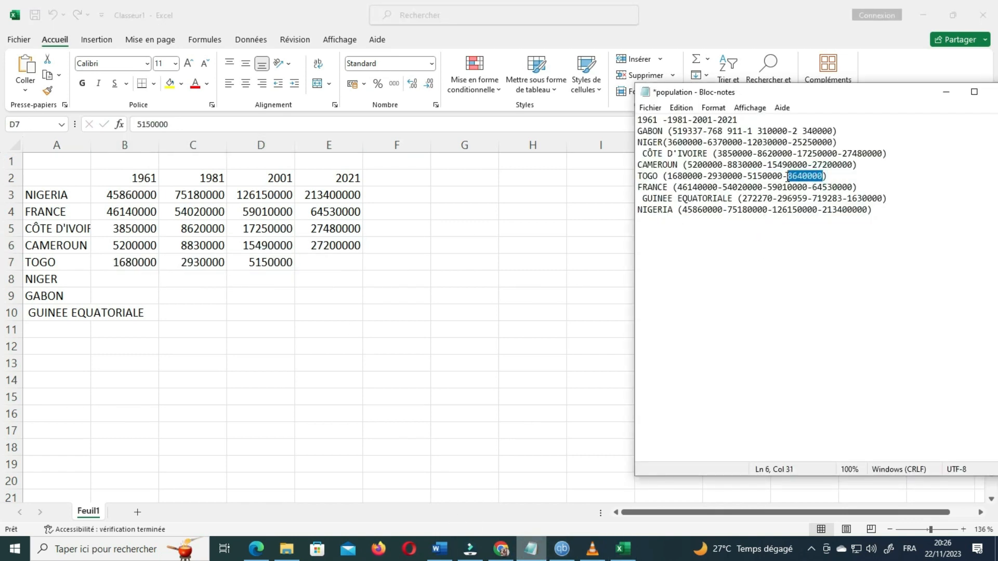
{"action": "left_click", "coordinate": [332, 263]}
{"action": "key", "text": "ctrl+v"}
- Copy NIGER's populations 3600000, 6370000, 12030000 and 25250000 from the Notepad file into cells B8 to E8
{"action": "left_click", "coordinate": [531, 549]}
{"action": "left_click_drag", "start_coordinate": [703, 142], "coordinate": [667, 143]}
{"action": "left_click", "coordinate": [133, 279]}
{"action": "key", "text": "ctrl+v"}
{"action": "left_click", "coordinate": [531, 549]}
{"action": "left_click_drag", "start_coordinate": [742, 143], "coordinate": [708, 142]}
{"action": "left_click", "coordinate": [176, 278]}
{"action": "key", "text": "ctrl+v"}
{"action": "left_click", "coordinate": [532, 549]}
{"action": "left_click_drag", "start_coordinate": [788, 142], "coordinate": [748, 142]}
{"action": "left_click", "coordinate": [261, 279]}
{"action": "key", "text": "ctrl+v"}
{"action": "left_click", "coordinate": [531, 549]}
{"action": "left_click_drag", "start_coordinate": [832, 142], "coordinate": [793, 143]}
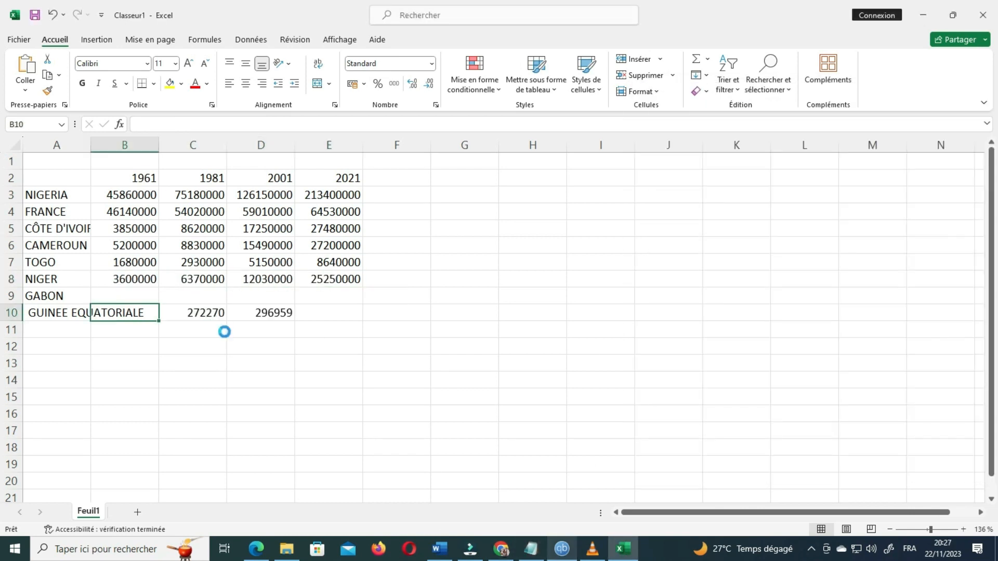
- Shift GUINEE EQUATORIALE's 272270 and 296959 into B10 and C10, and copy 719283 and 1630000 from Notepad into D10 and E10
{"action": "left_click_drag", "start_coordinate": [261, 321], "coordinate": [193, 321]}
{"action": "left_click", "coordinate": [532, 549]}
{"action": "left_click_drag", "start_coordinate": [844, 198], "coordinate": [811, 199]}
{"action": "left_click", "coordinate": [260, 313]}
{"action": "key", "text": "ctrl+v"}
{"action": "left_click", "coordinate": [532, 549]}
{"action": "left_click_drag", "start_coordinate": [884, 199], "coordinate": [848, 199]}
{"action": "left_click", "coordinate": [347, 317]}
{"action": "key", "text": "ctrl+v"}
- Copy GABON's 1961, 1981, 2001 and 2021 populations from the Notepad file into cells B9 to E9
{"action": "left_click", "coordinate": [531, 549]}
{"action": "left_click_drag", "start_coordinate": [704, 131], "coordinate": [674, 131]}
{"action": "left_click", "coordinate": [150, 301]}
{"action": "key", "text": "ctrl+v"}
{"action": "left_click", "coordinate": [532, 549]}
{"action": "left_click_drag", "start_coordinate": [744, 131], "coordinate": [708, 131]}
{"action": "left_click", "coordinate": [531, 549]}
{"action": "left_click_drag", "start_coordinate": [794, 131], "coordinate": [746, 131]}
{"action": "left_click", "coordinate": [268, 296]}
{"action": "key", "text": "ctrl+v"}
{"action": "left_click", "coordinate": [531, 549]}
{"action": "left_click_drag", "start_coordinate": [837, 131], "coordinate": [794, 131]}
{"action": "left_click", "coordinate": [341, 298]}
{"action": "key", "text": "ctrl+v"}
- Try to remove the spaces inside GABON's population values in cells C9, D9 and E9
{"action": "double_click", "coordinate": [285, 300]}
{"action": "key", "text": "BackSpace"}
{"action": "double_click", "coordinate": [332, 297]}
{"action": "double_click", "coordinate": [254, 297]}
{"action": "left_click", "coordinate": [260, 349]}
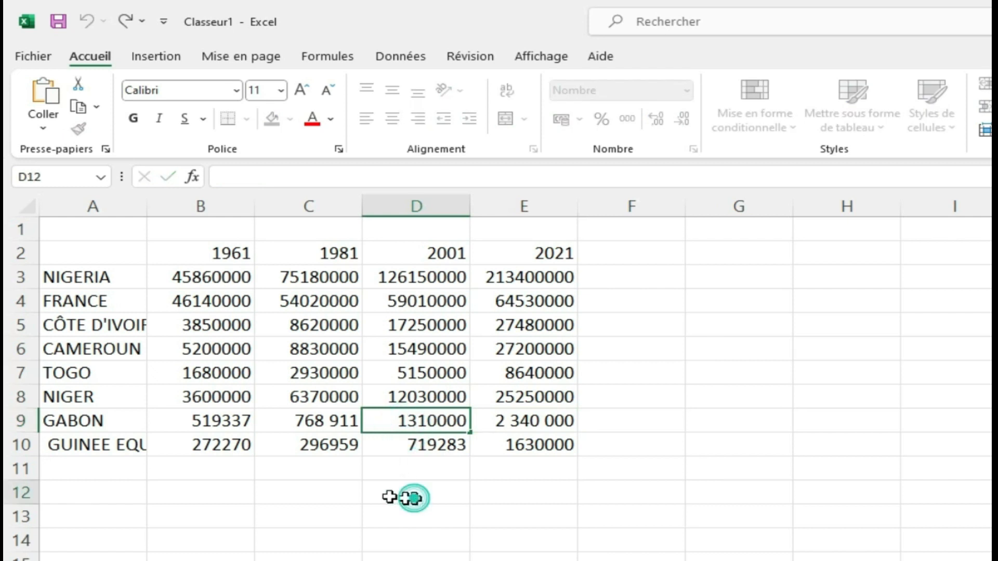
{"action": "left_click", "coordinate": [329, 431]}
{"action": "double_click", "coordinate": [326, 423]}
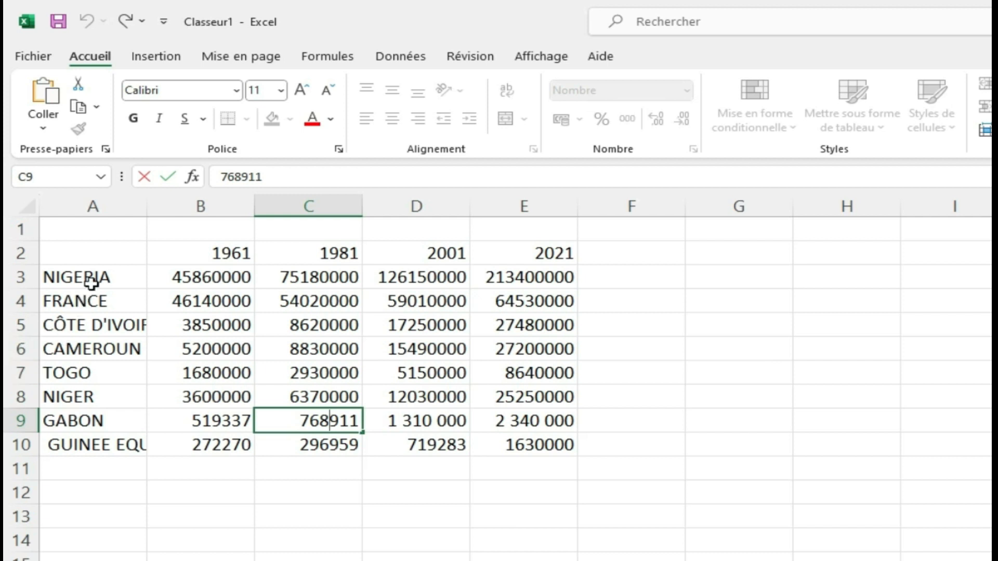
- Examine column A for country names too long for its width, such as CÔTE D'IVOIRE and GUINEE EQUATORIALE
{"action": "left_click", "coordinate": [131, 327]}
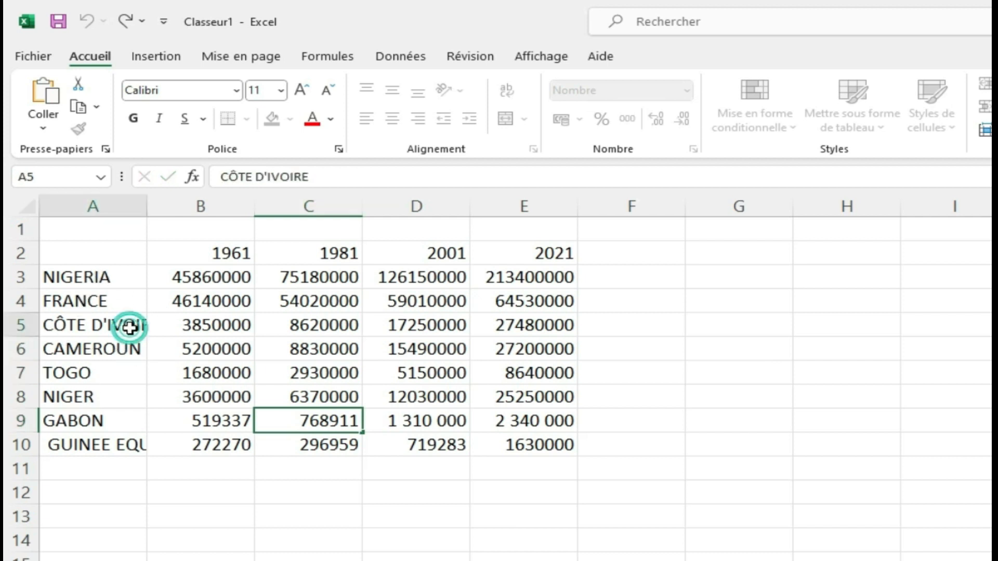
{"action": "left_click", "coordinate": [174, 326]}
{"action": "left_click", "coordinate": [116, 326]}
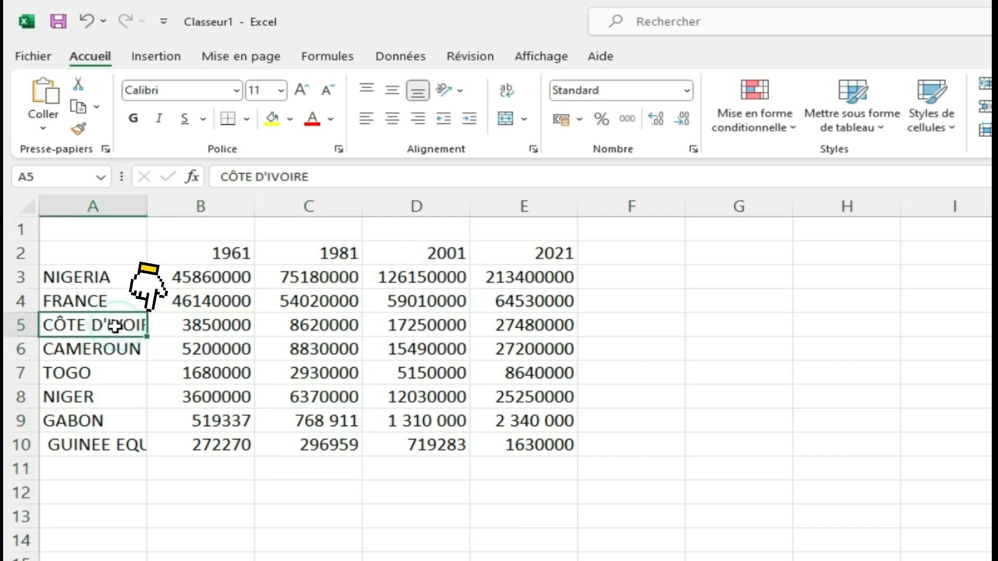
{"action": "left_click", "coordinate": [208, 325]}
{"action": "left_click", "coordinate": [369, 326]}
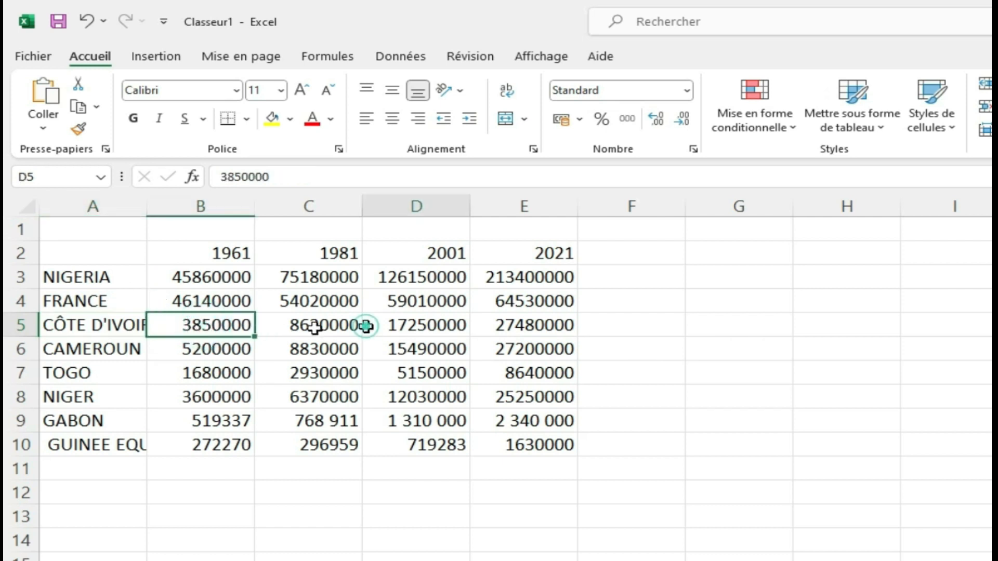
{"action": "left_click", "coordinate": [139, 326]}
{"action": "left_click", "coordinate": [101, 370]}
{"action": "left_click", "coordinate": [121, 351]}
{"action": "left_click", "coordinate": [139, 444]}
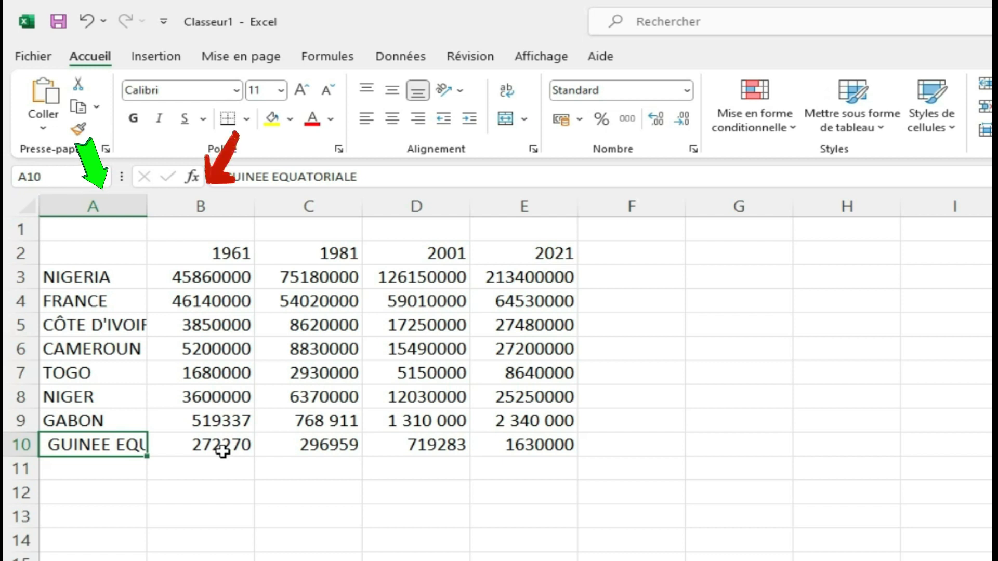
- Try manually widening column A to fit the longest country name and narrowing columns B and C
{"action": "left_click_drag", "start_coordinate": [145, 212], "coordinate": [145, 211]}
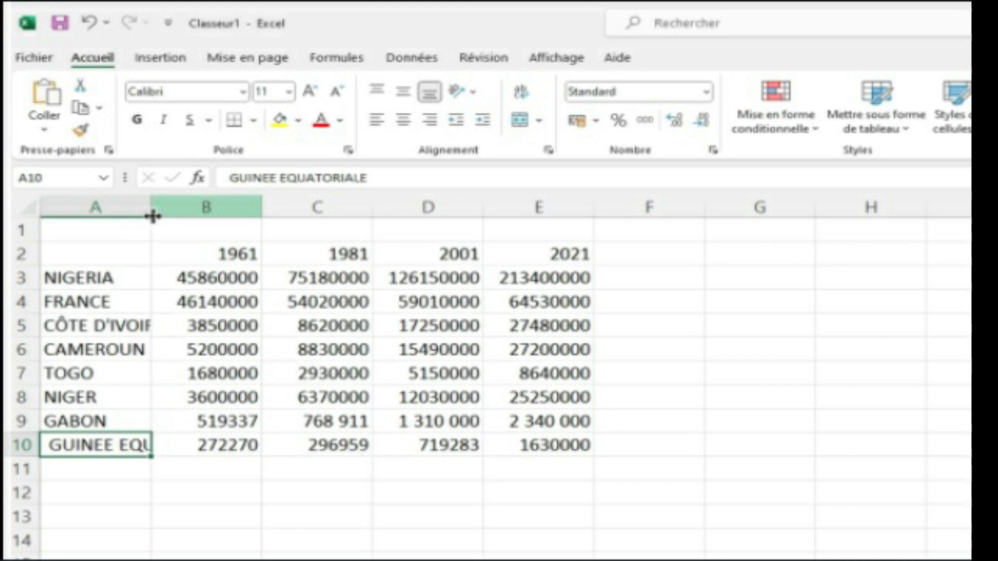
{"action": "left_click_drag", "start_coordinate": [153, 216], "coordinate": [214, 224]}
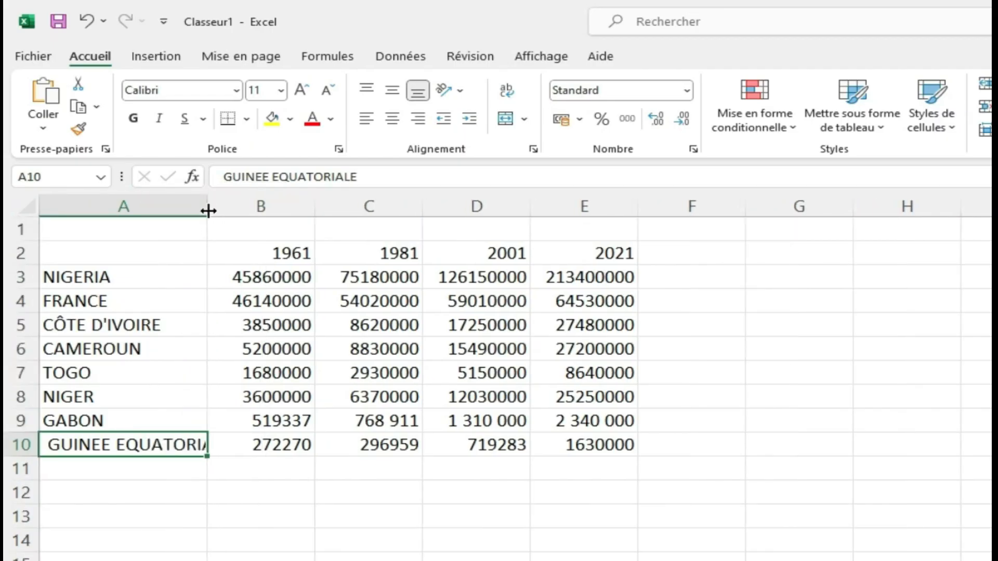
{"action": "left_click_drag", "start_coordinate": [209, 206], "coordinate": [307, 217]}
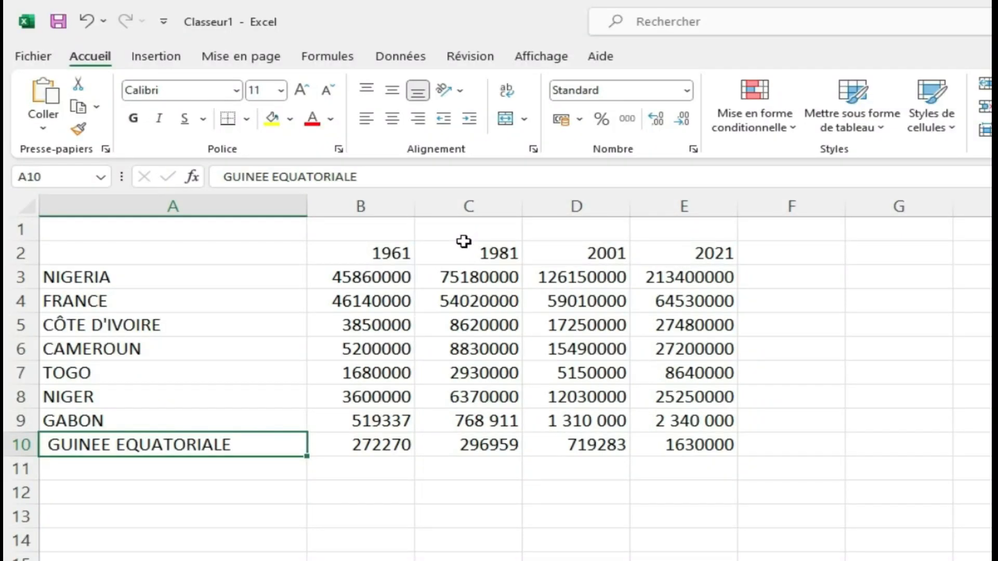
{"action": "left_click_drag", "start_coordinate": [414, 194], "coordinate": [370, 192]}
{"action": "left_click_drag", "start_coordinate": [478, 198], "coordinate": [441, 196]}
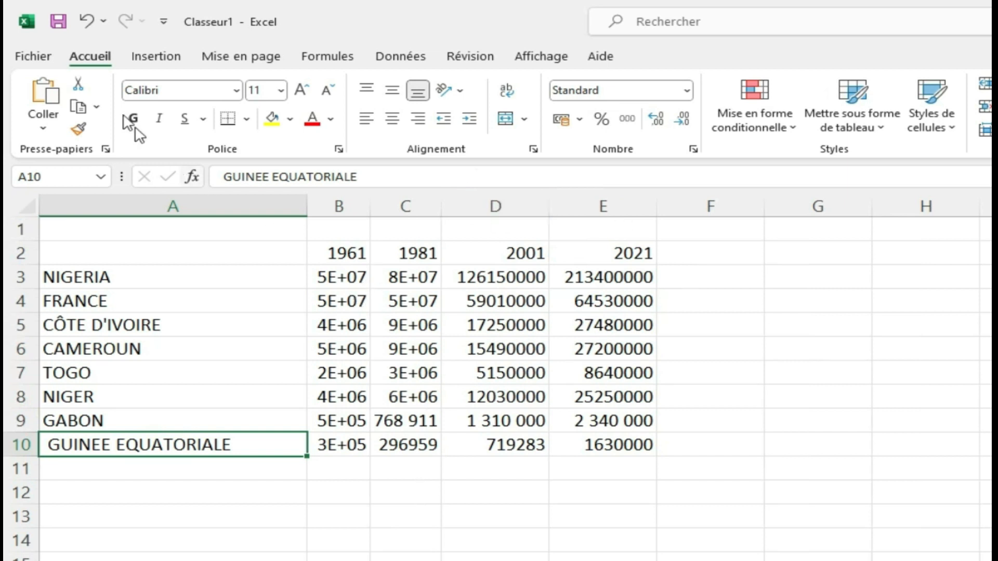
- Undo the manual width changes made to columns A, B and C
{"action": "left_click", "coordinate": [87, 22]}
{"action": "left_click", "coordinate": [86, 22]}
{"action": "left_click", "coordinate": [86, 22]}
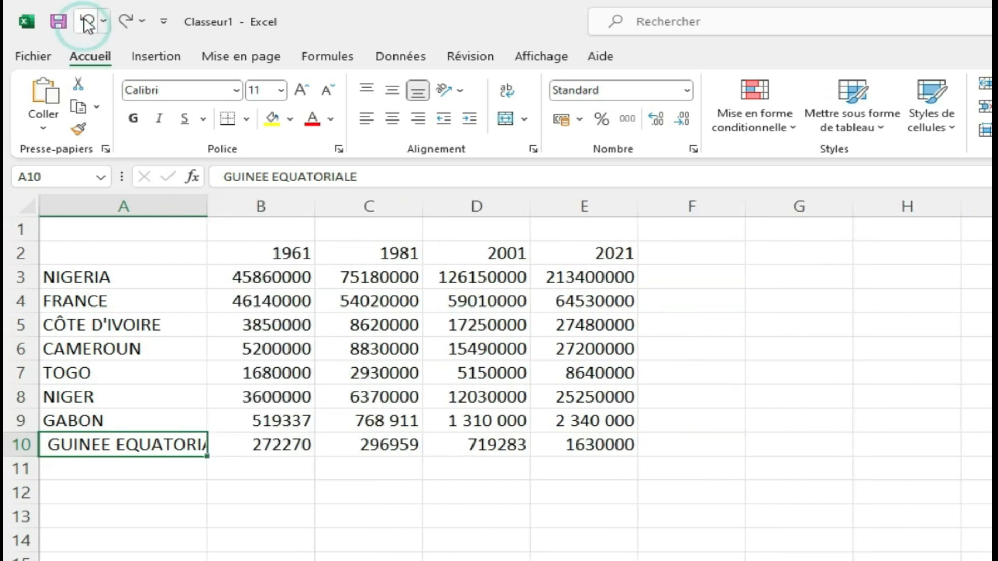
{"action": "left_click", "coordinate": [87, 22]}
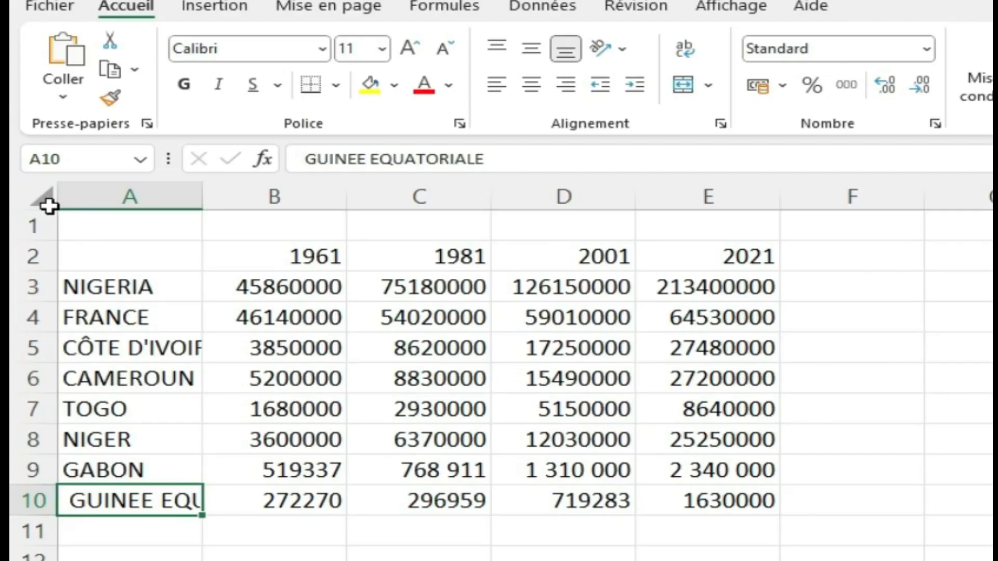
- AutoFit the widths of all columns in the sheet to their contents
{"action": "left_click", "coordinate": [33, 211]}
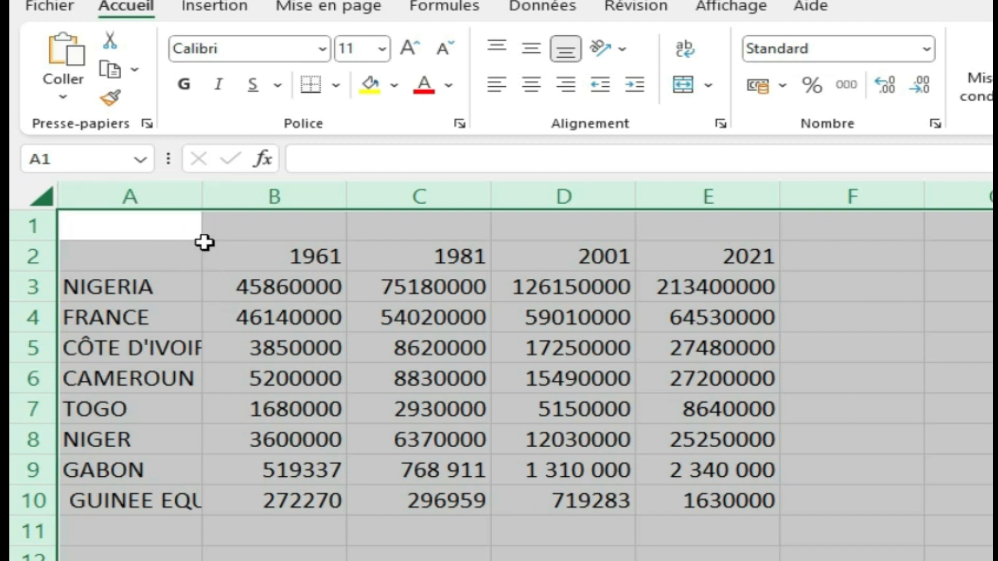
{"action": "double_click", "coordinate": [203, 207]}
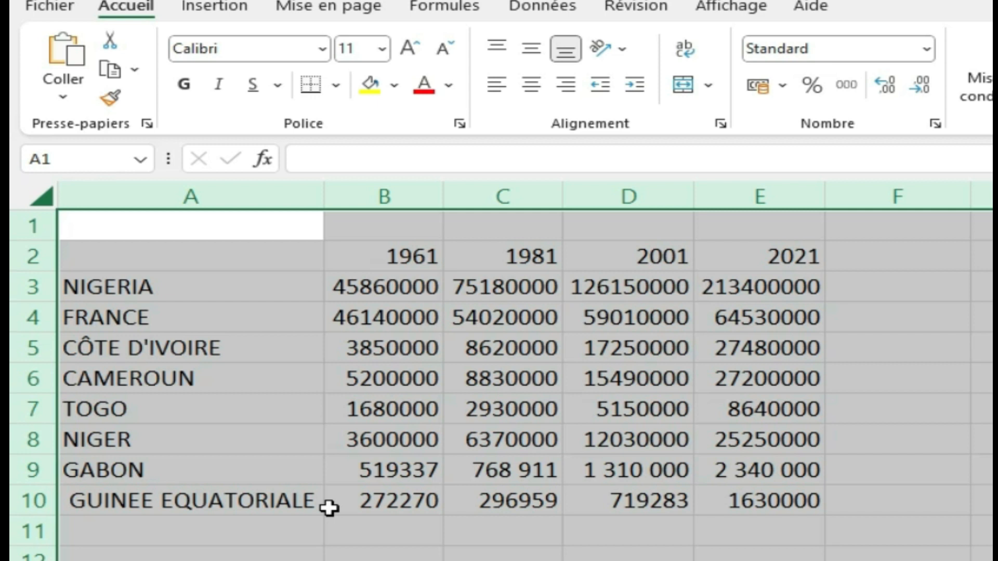
{"action": "left_click", "coordinate": [122, 365]}
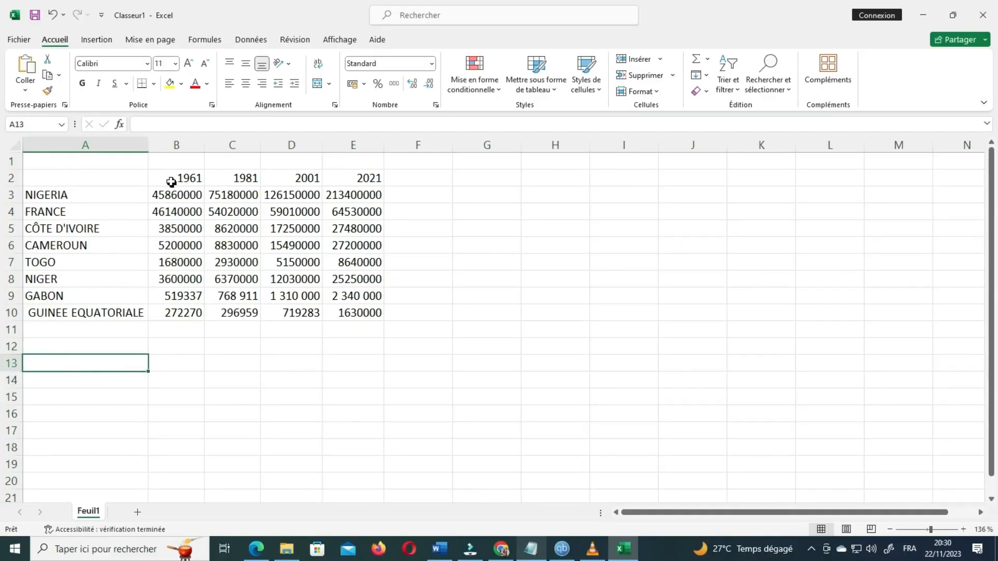
- Centre the year headings 1961 to 2021 in cells B2 to E2
{"action": "left_click", "coordinate": [171, 182]}
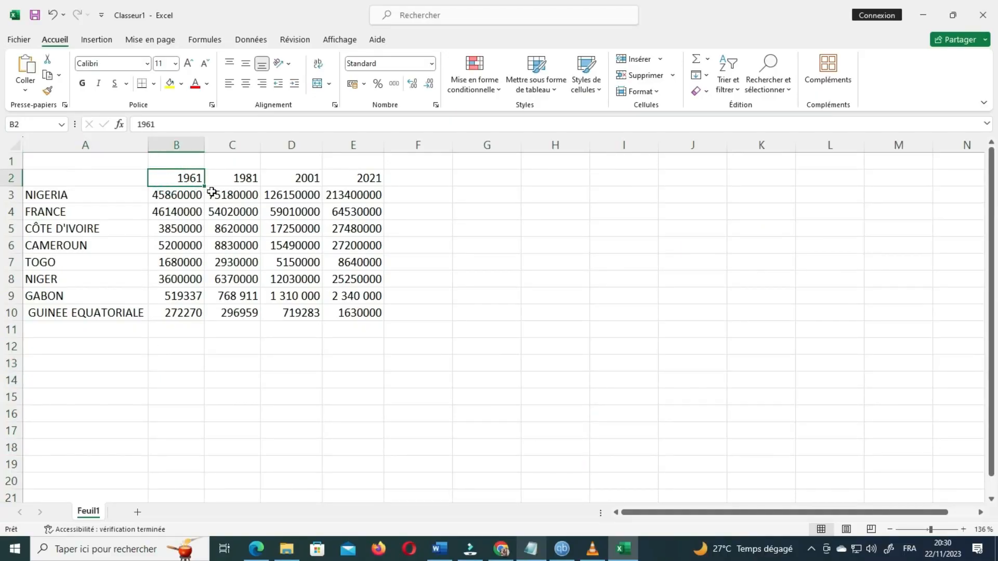
{"action": "left_click", "coordinate": [173, 185]}
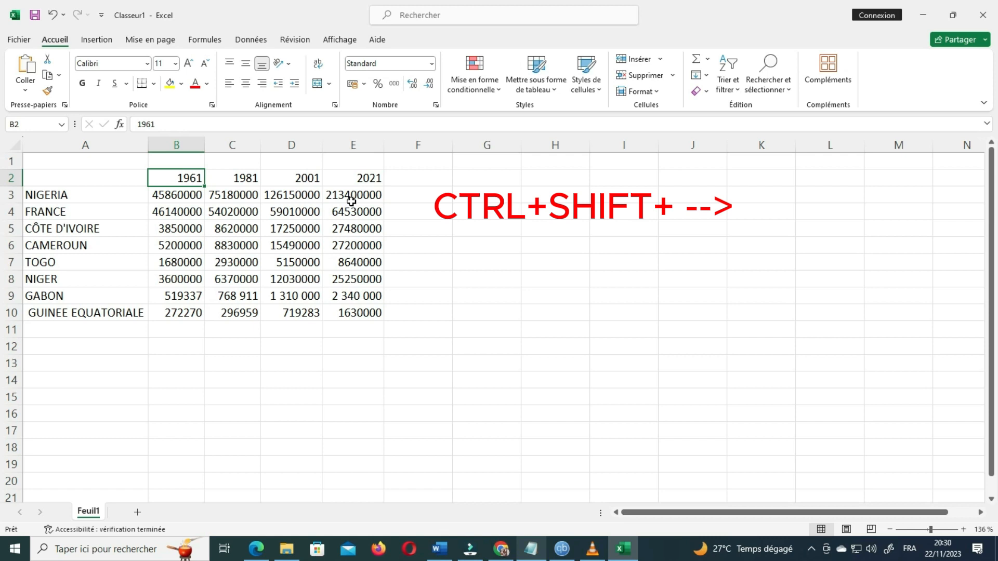
{"action": "key", "text": "ctrl+shift+Right"}
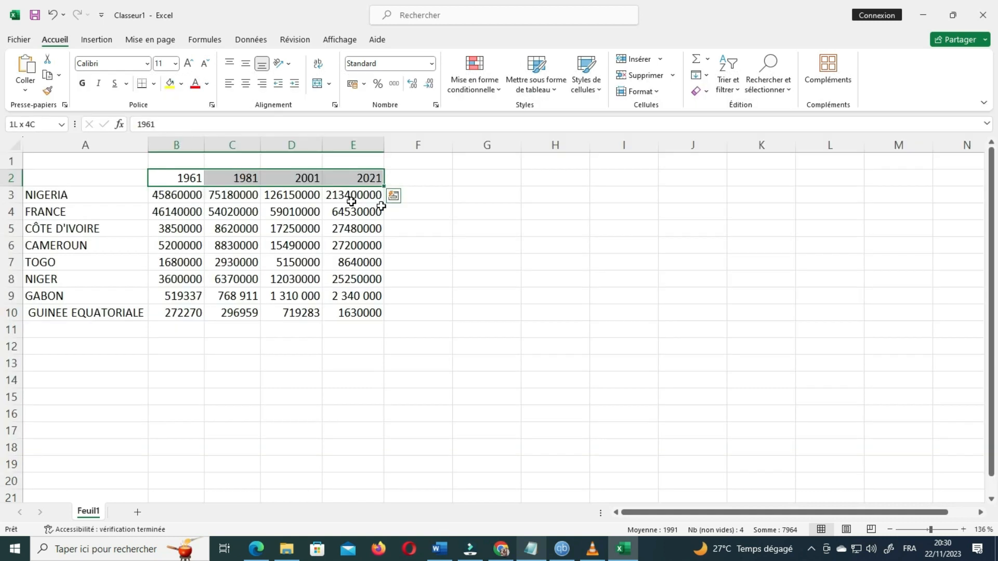
{"action": "left_click", "coordinate": [421, 217]}
{"action": "left_click", "coordinate": [156, 177]}
{"action": "left_click_drag", "start_coordinate": [159, 179], "coordinate": [376, 177]}
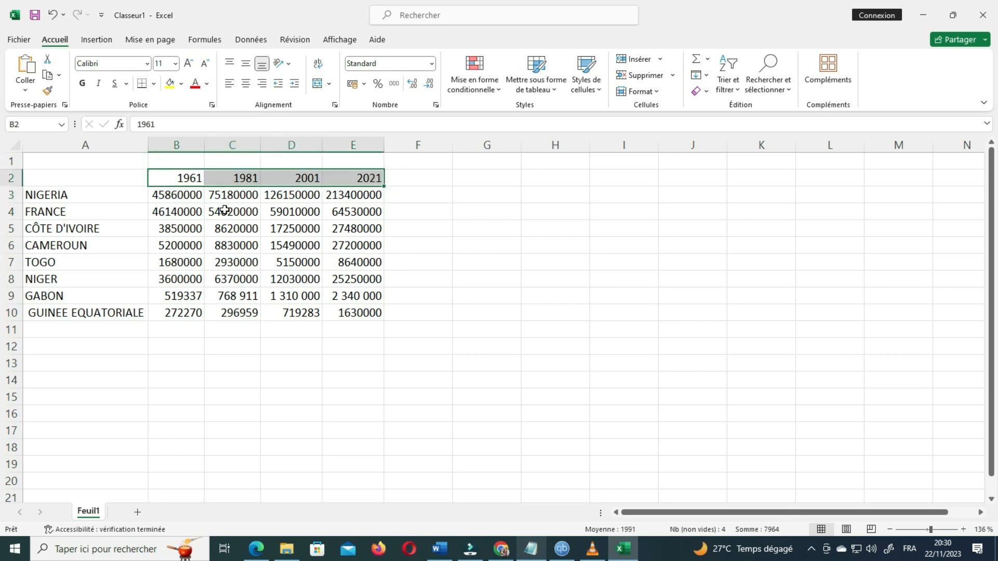
{"action": "left_click", "coordinate": [245, 83]}
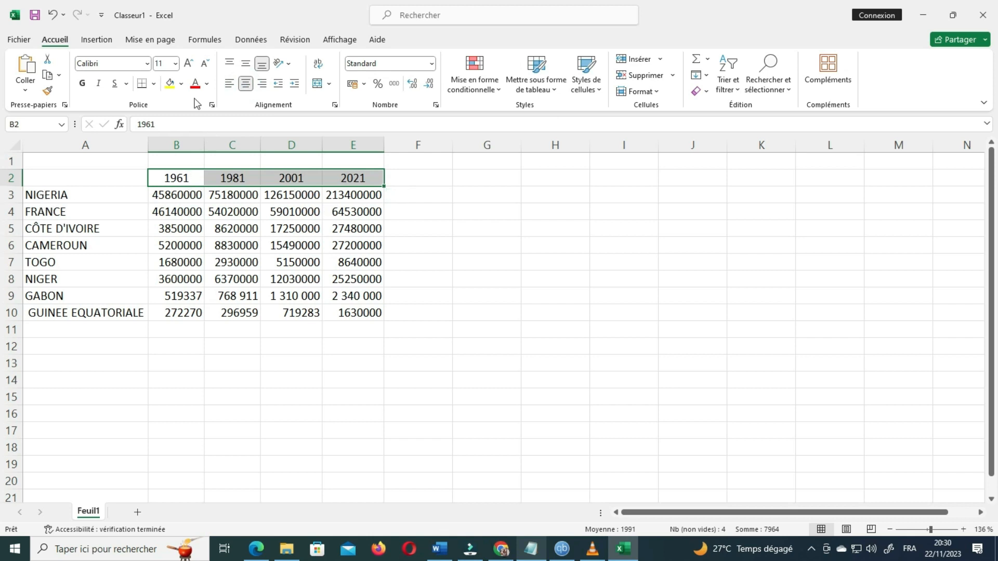
- Set the year headings in B2 to E2 to font size 14 and bold
{"action": "left_click", "coordinate": [175, 64]}
{"action": "left_click", "coordinate": [167, 151]}
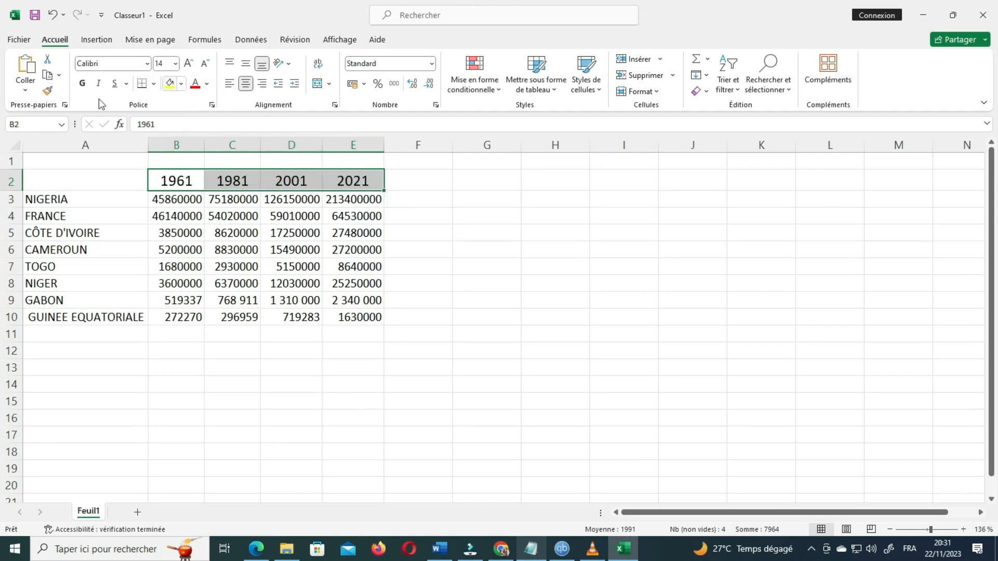
{"action": "left_click", "coordinate": [82, 83]}
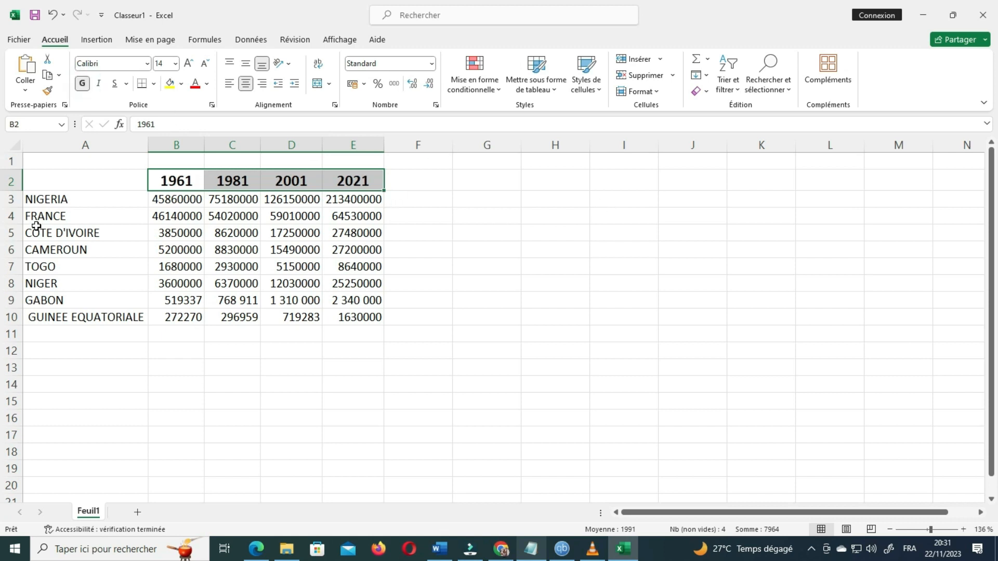
- Format the country names in cells A3 to A10 in font size 14 and bold
{"action": "left_click_drag", "start_coordinate": [44, 200], "coordinate": [113, 317]}
{"action": "left_click", "coordinate": [176, 64]}
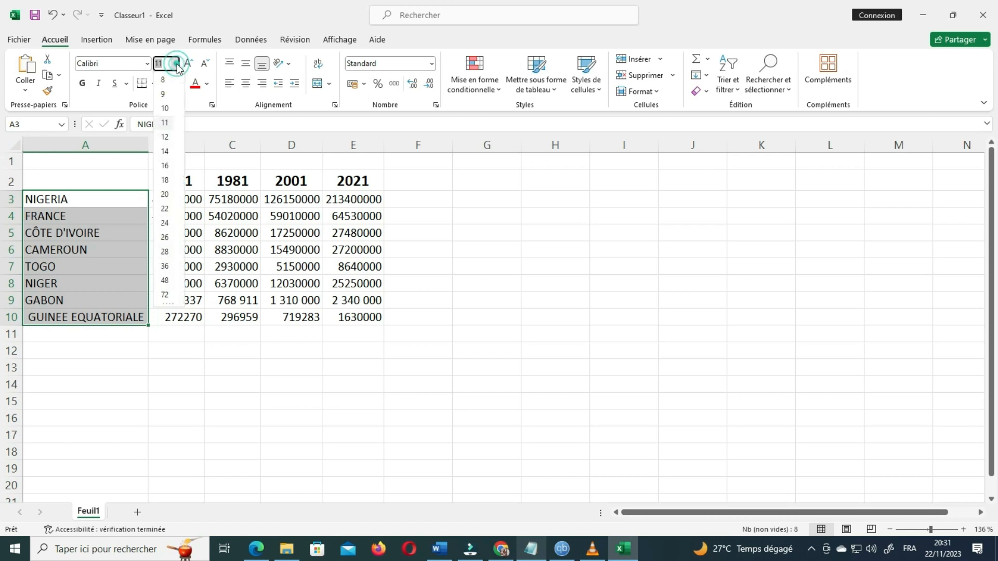
{"action": "left_click", "coordinate": [165, 151]}
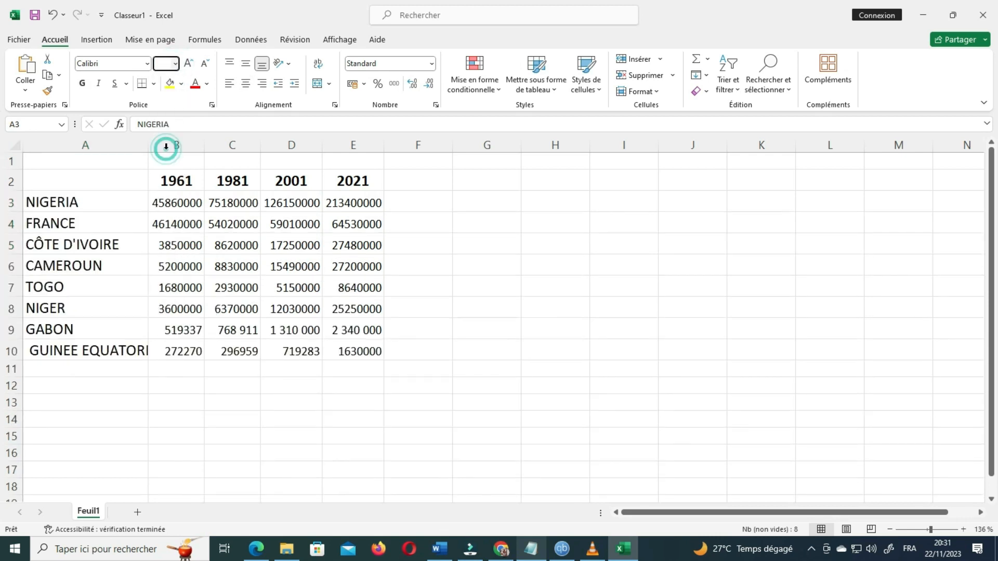
{"action": "left_click", "coordinate": [82, 87]}
- Set the population values in cells B3 to E10 to font size 12
{"action": "left_click_drag", "start_coordinate": [378, 352], "coordinate": [196, 210]}
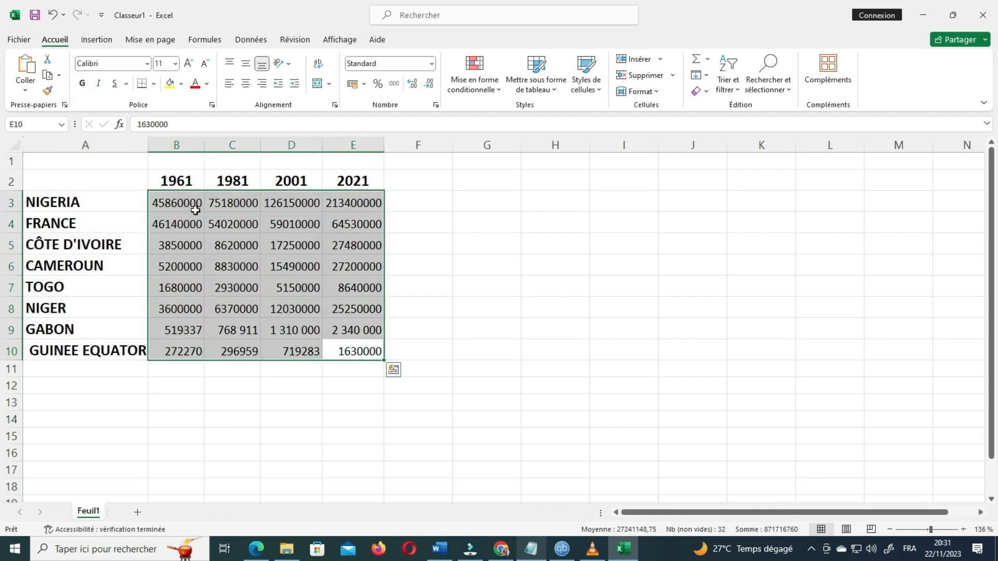
{"action": "left_click", "coordinate": [175, 64]}
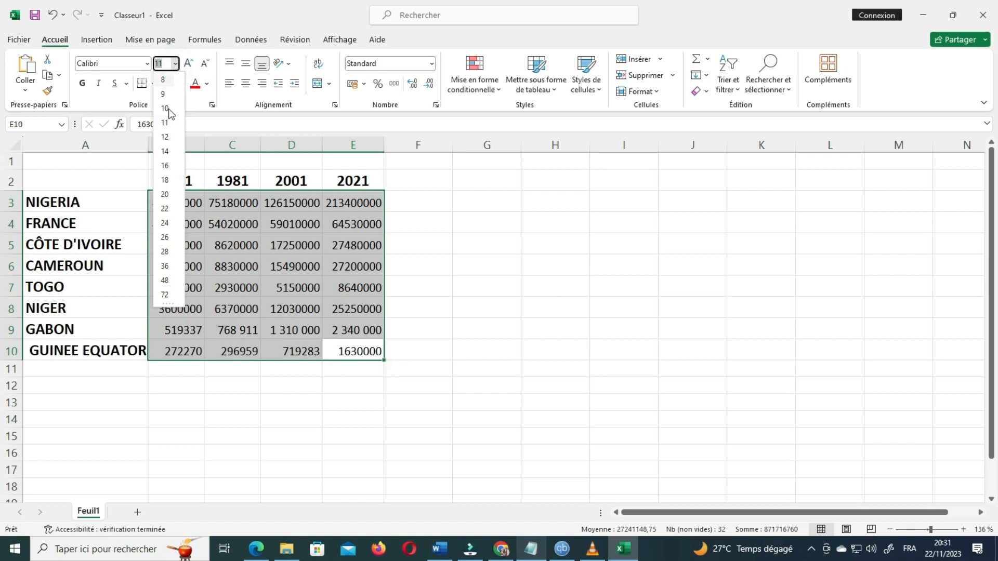
{"action": "left_click", "coordinate": [167, 136]}
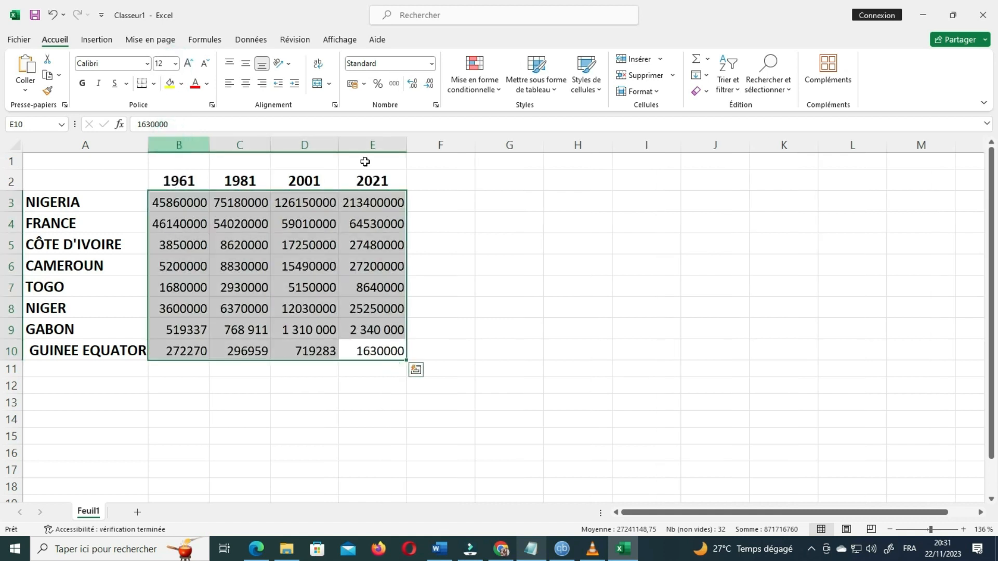
{"action": "left_click", "coordinate": [508, 240]}
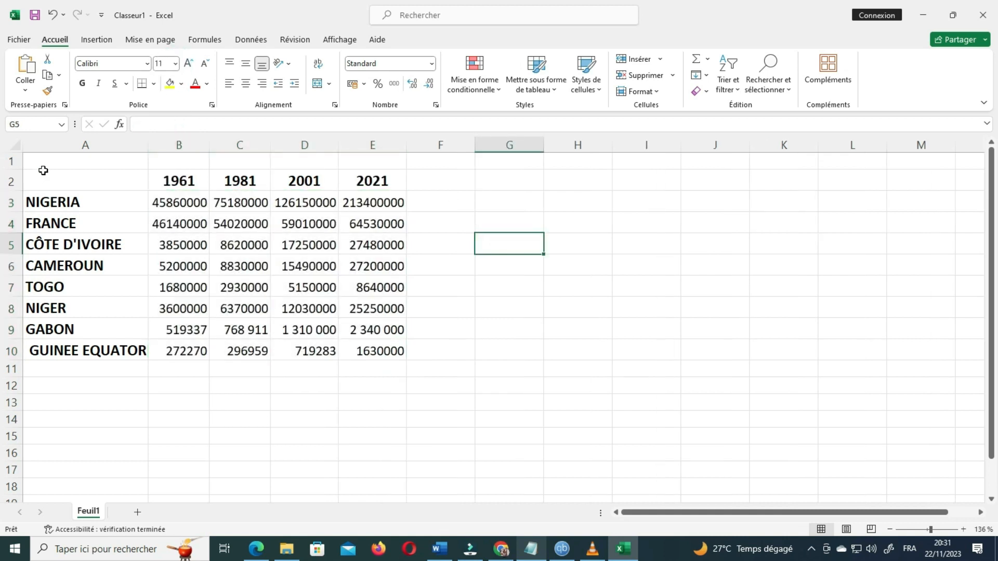
- AutoFit every column again so the enlarged bold country names fit in column A
{"action": "left_click", "coordinate": [16, 145]}
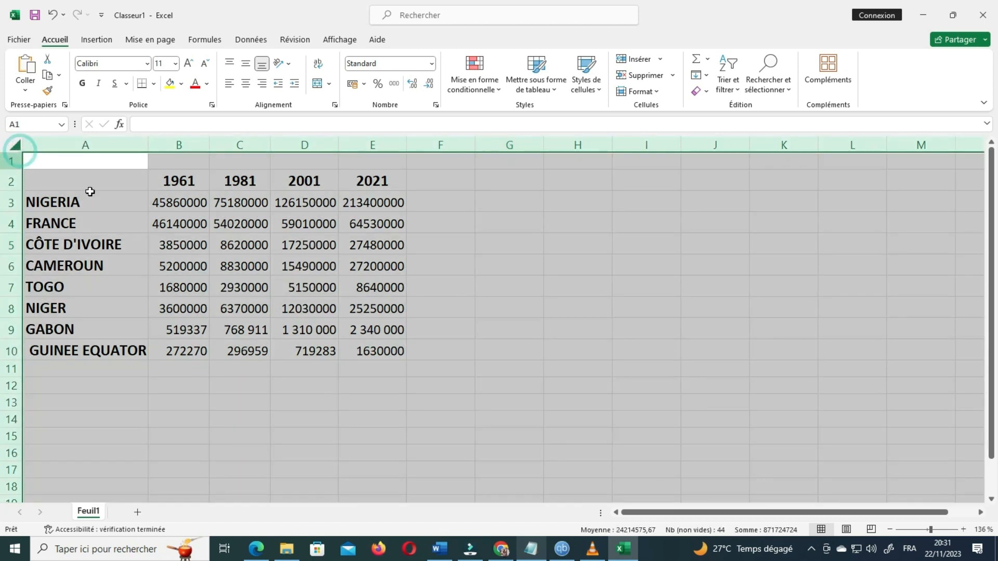
{"action": "double_click", "coordinate": [148, 151]}
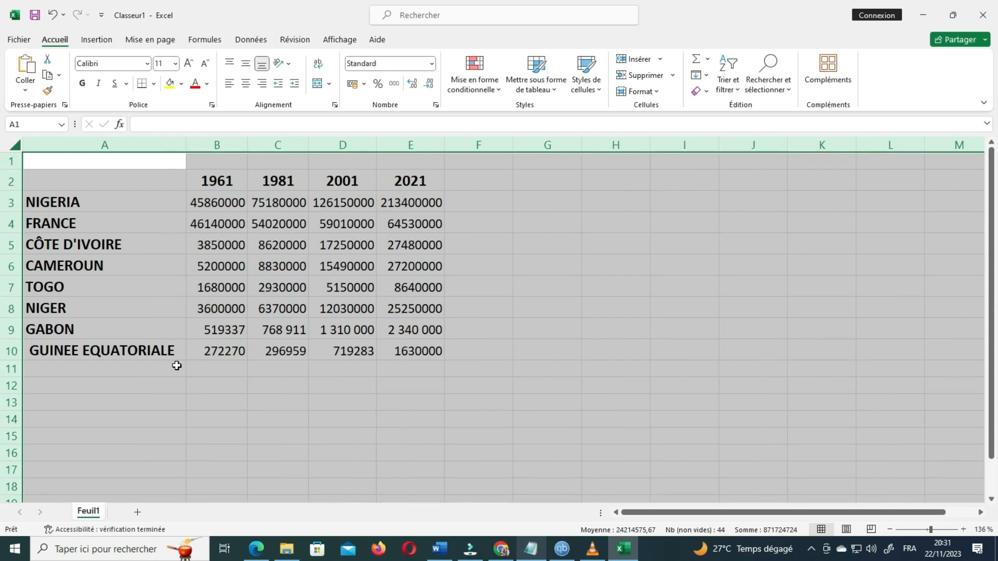
{"action": "left_click", "coordinate": [502, 349]}
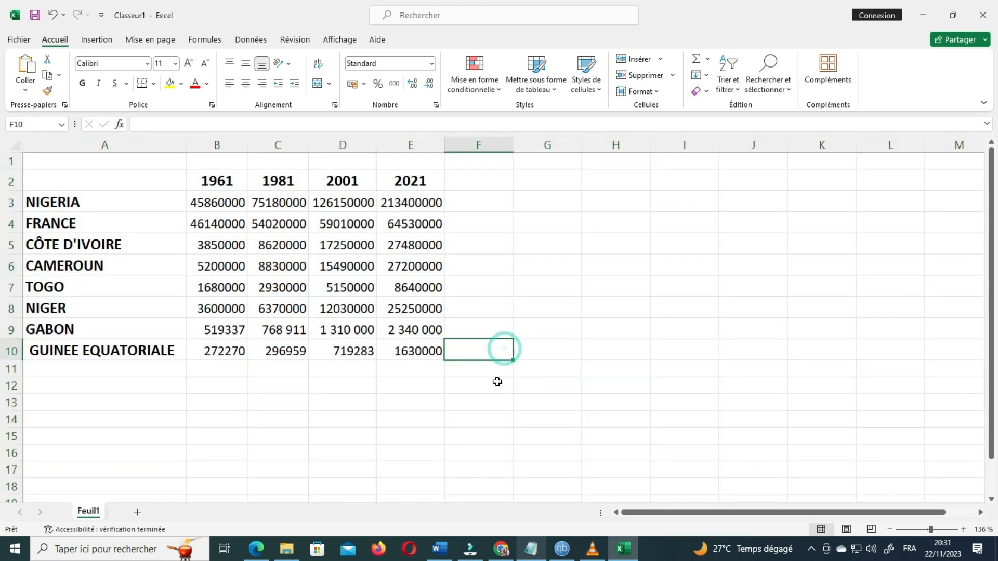